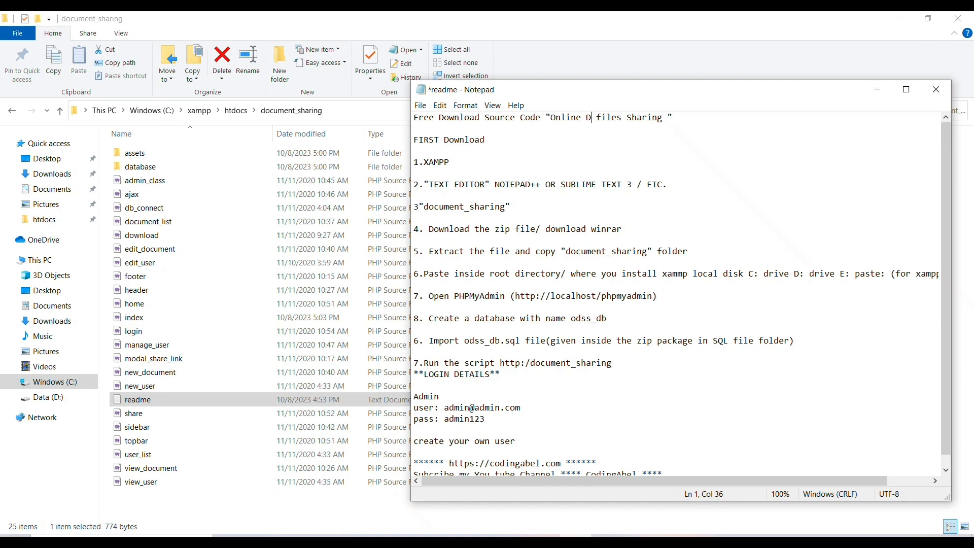
Open the readme from xampp\htdocs\document_sharing in Notepad
text(cument)
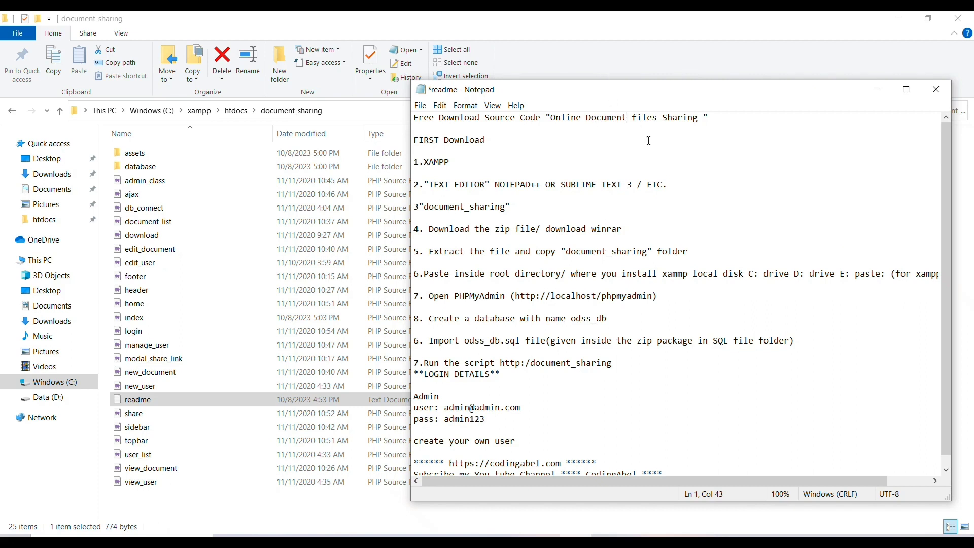
Save the readme with the corrected 'Online Document files Sharing' title and review its setup steps
key(ctrl+s)
drag(561, 121, 487, 142)
click(513, 207)
drag(432, 225, 571, 284)
click(571, 262)
Copy the localhost/phpmyadmin address from line 17 of the readme
drag(517, 297, 653, 300)
right_click(630, 295)
click(644, 329)
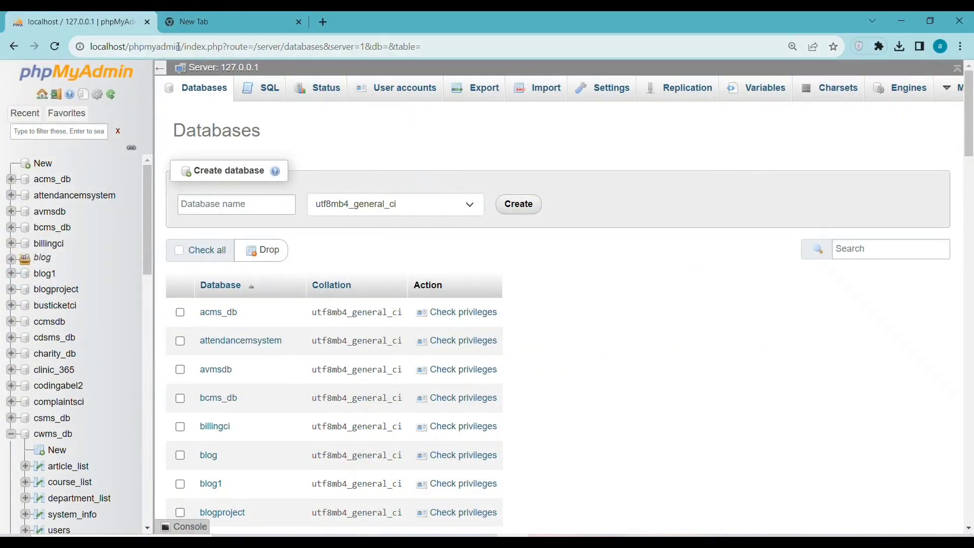
Load phpMyAdmin in Chrome from the copied address and go to its Databases page
click(180, 47)
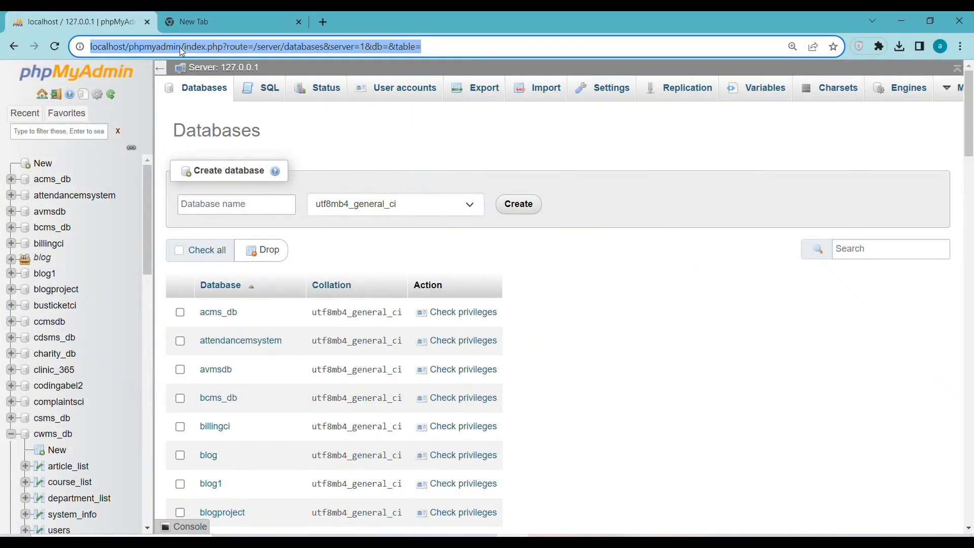
key(ctrl+v)
key(Return)
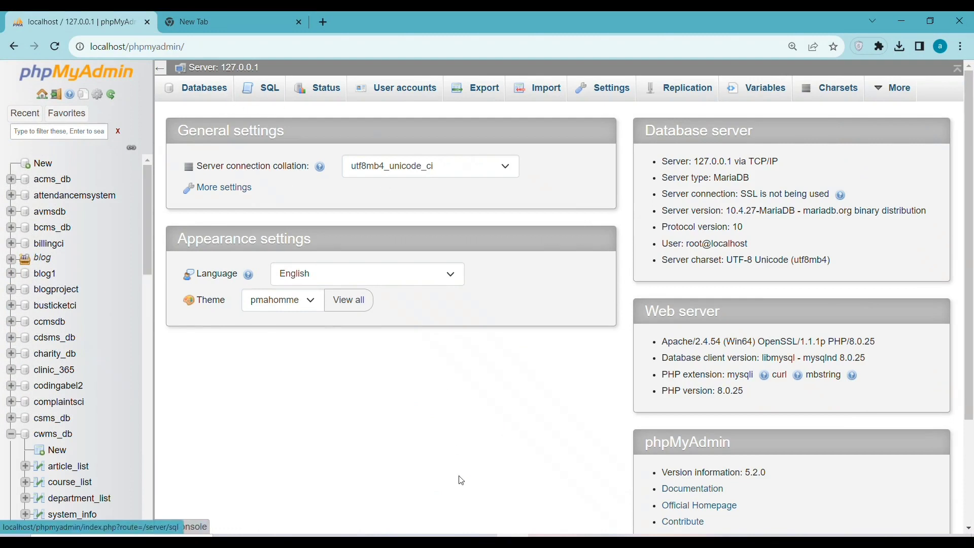
click(212, 93)
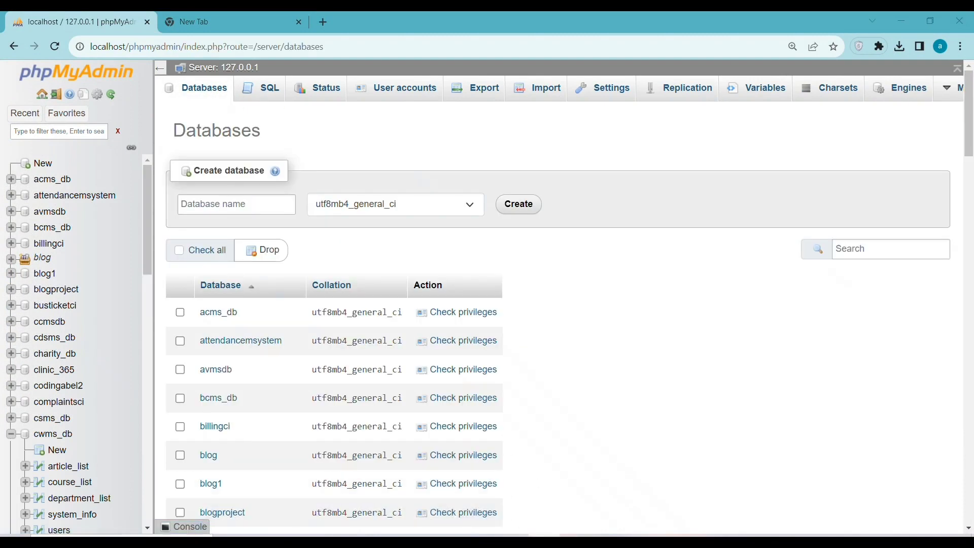
Copy odss_db from the readme and create a database with that name
key(alt+Tab)
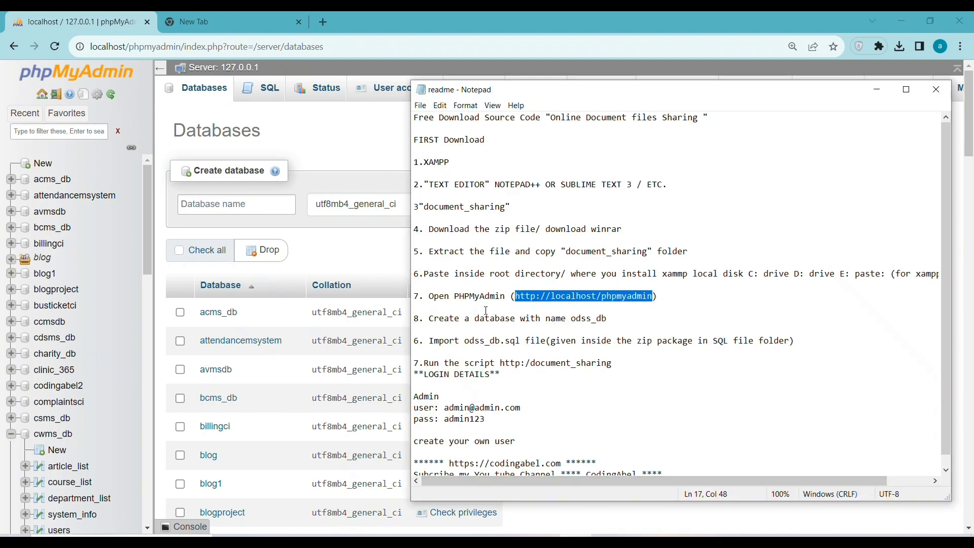
double_click(578, 319)
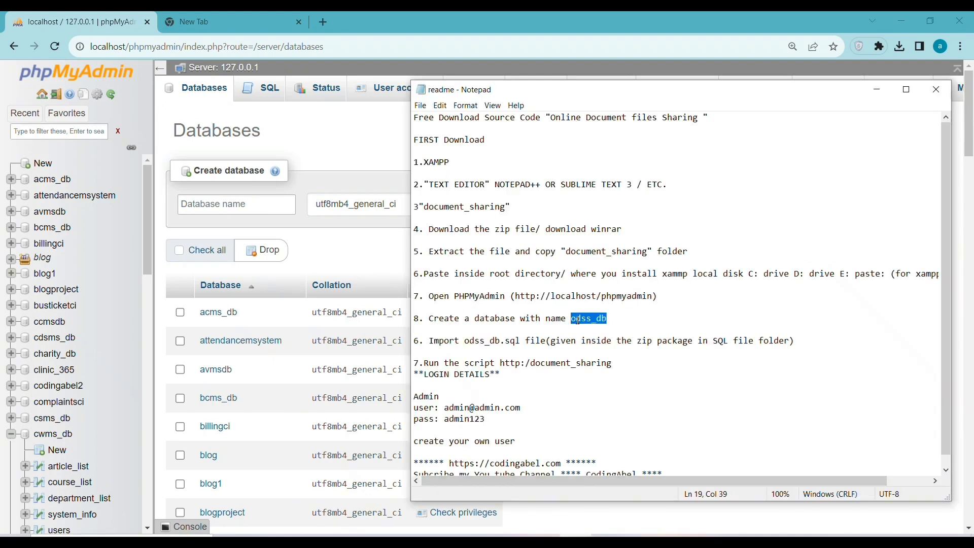
right_click(576, 320)
click(603, 355)
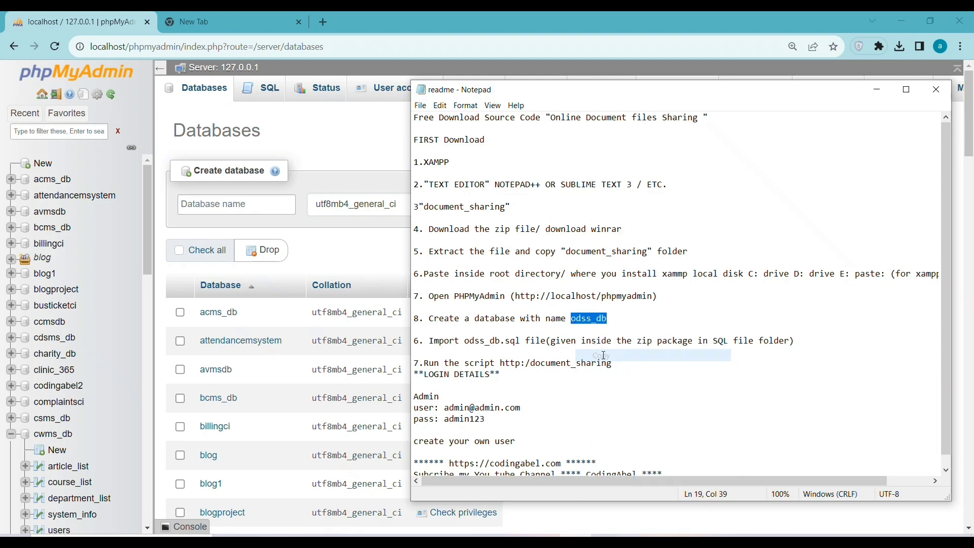
click(190, 205)
right_click(190, 208)
click(236, 294)
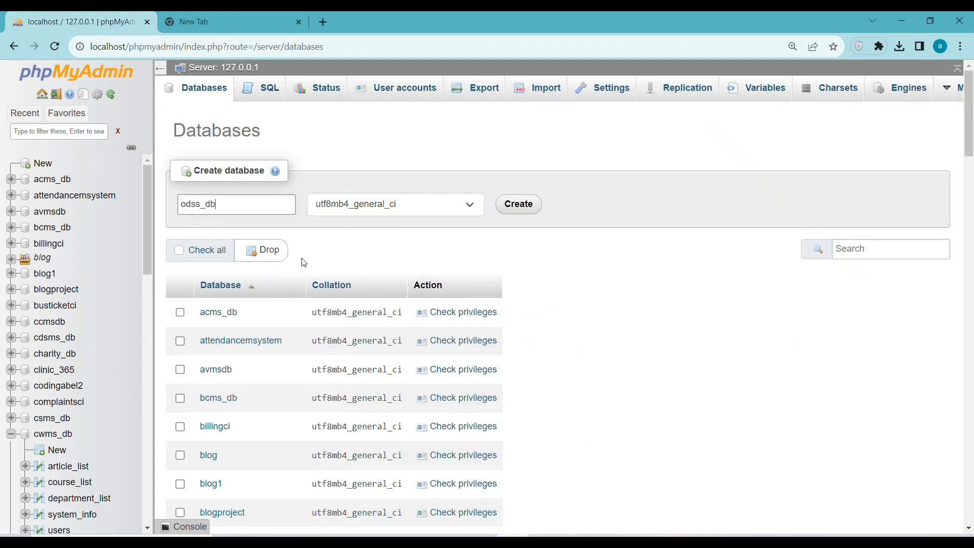
click(518, 204)
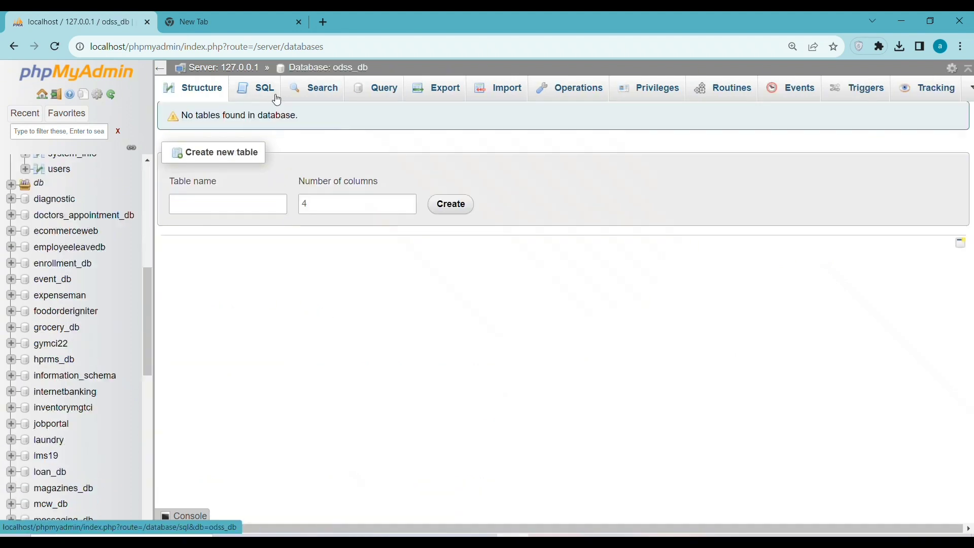
Choose database\odss_db.sql as the import file for the odss_db database
key(alt+Tab)
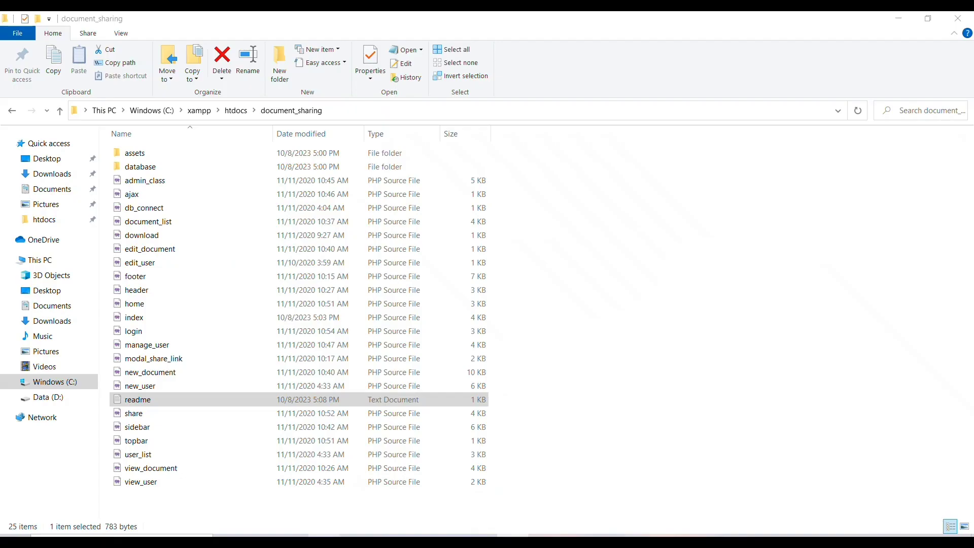
key(alt+Tab)
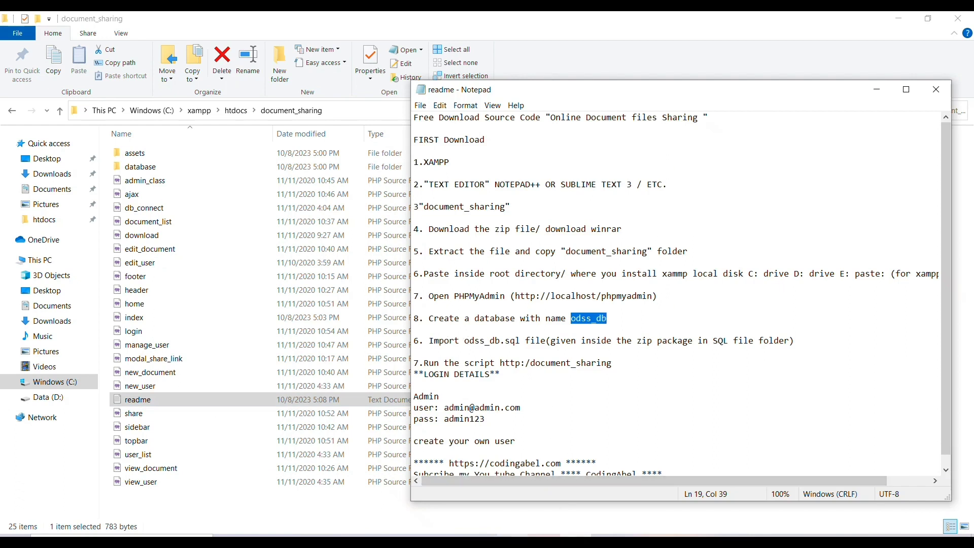
key(alt+Tab)
click(500, 89)
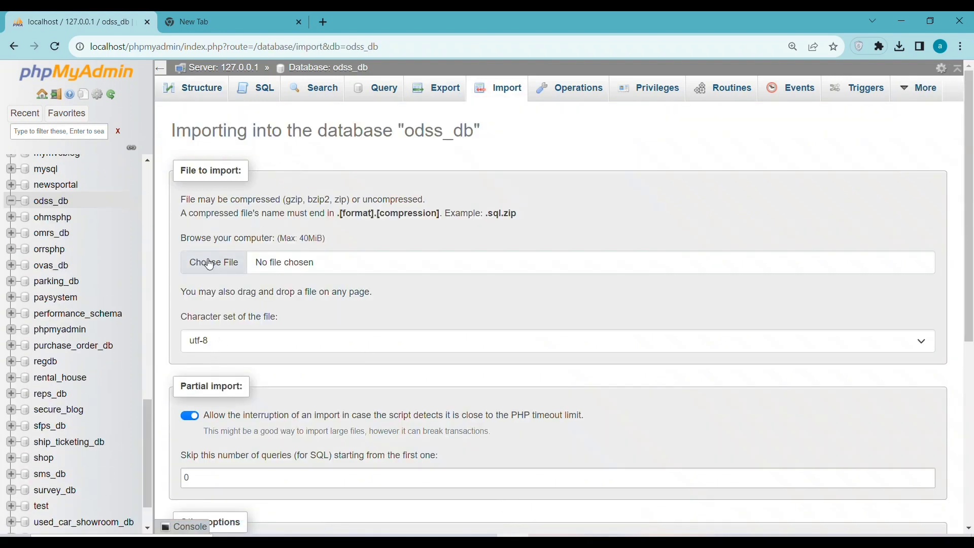
click(209, 265)
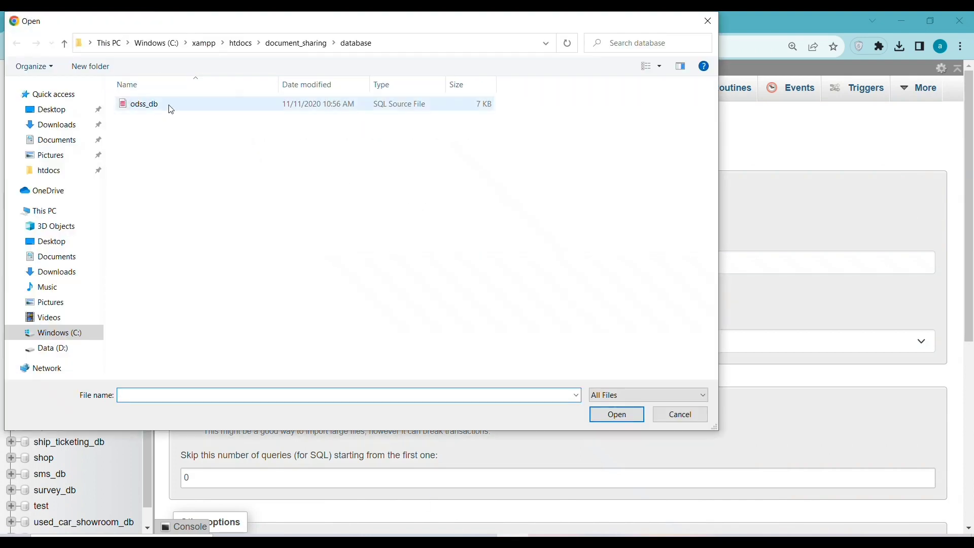
click(168, 104)
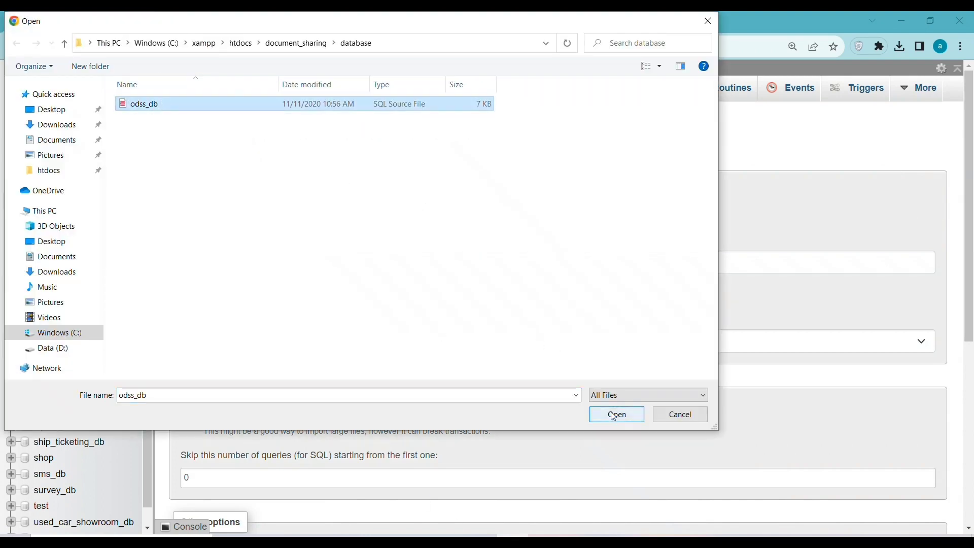
click(613, 415)
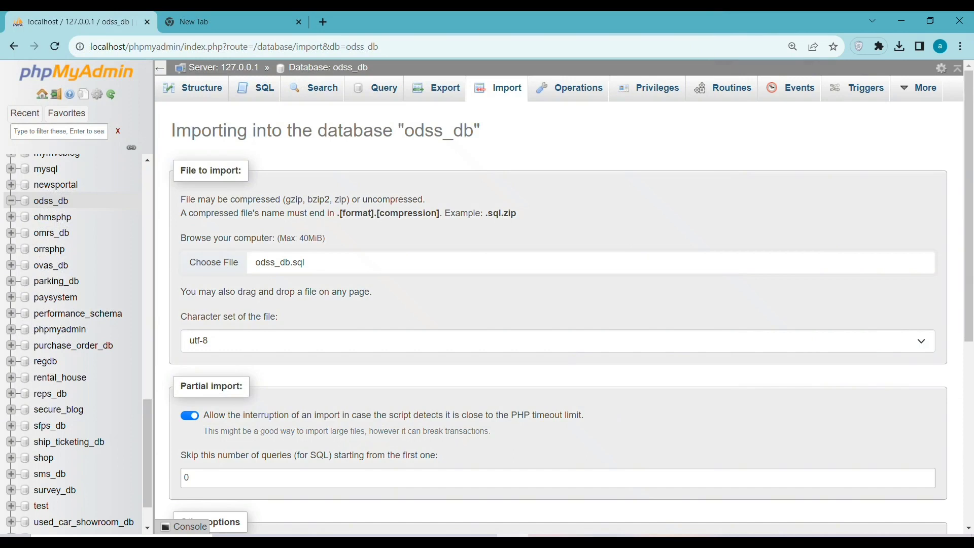
Run the import of odss_db.sql, creating the documents and users tables
scroll(700, 396, down, 5)
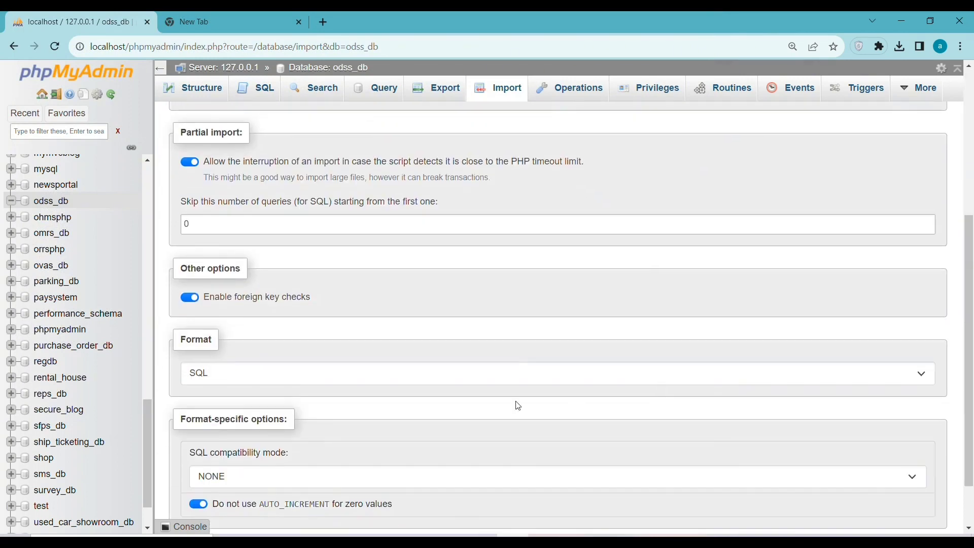
scroll(971, 238, down, 2)
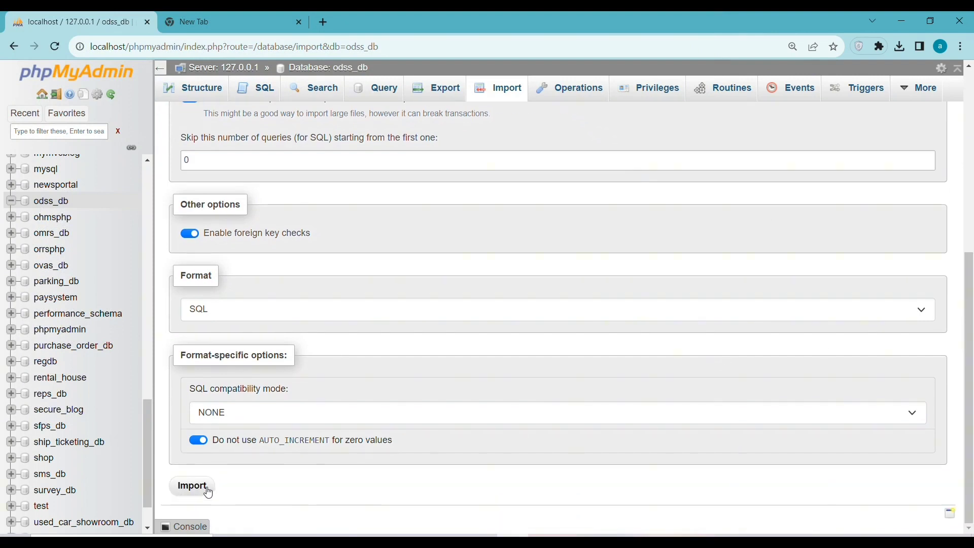
click(179, 489)
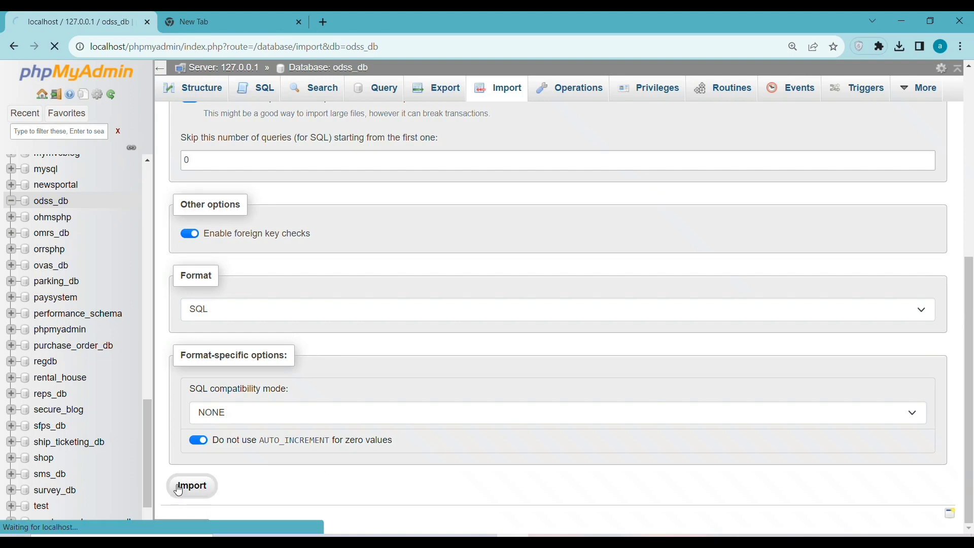
scroll(455, 363, down, 6)
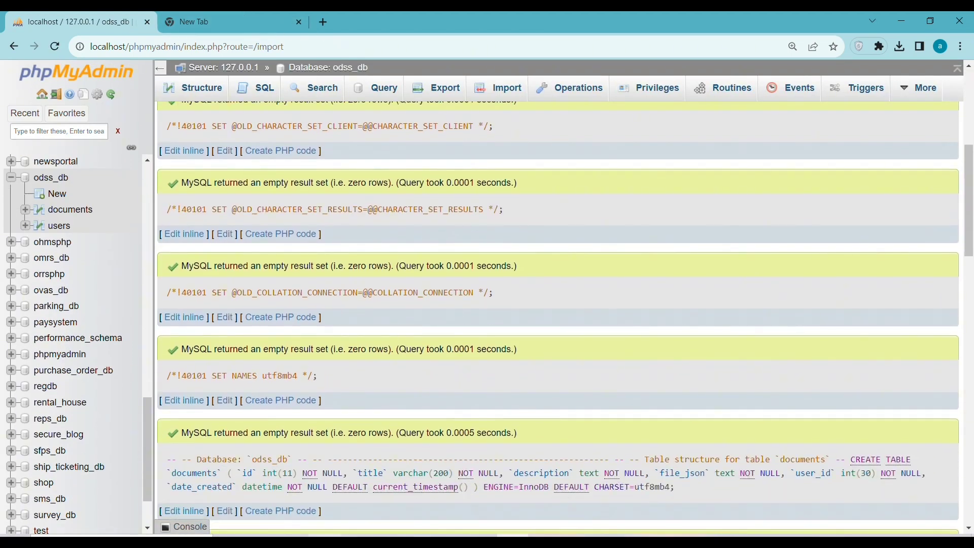
click(375, 537)
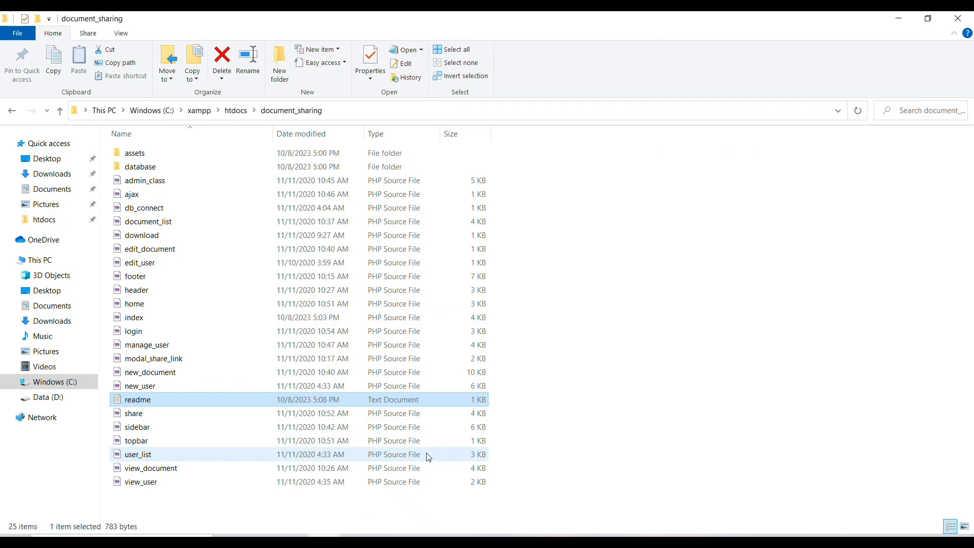
Copy 'document_sharing' from line 7 of the readme, then open an empty new Chrome tab
click(565, 532)
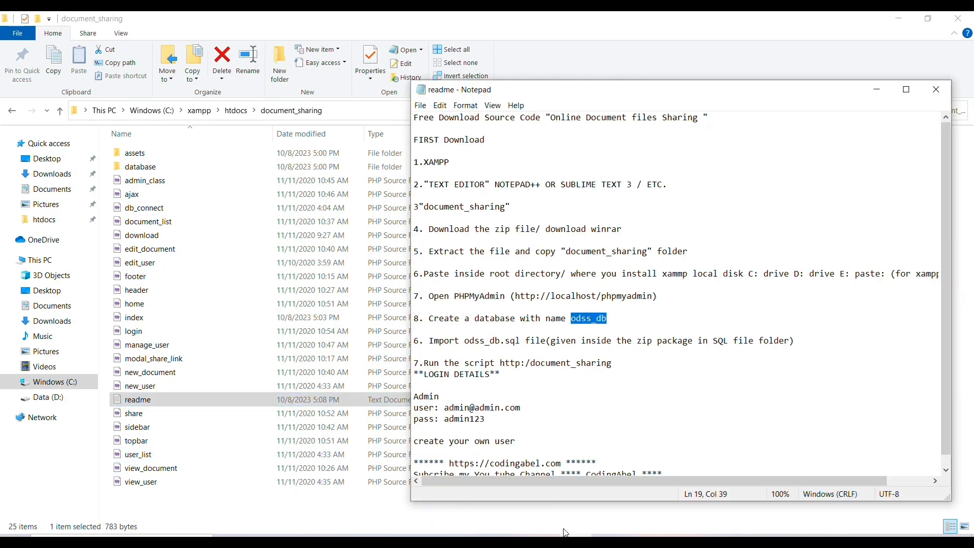
drag(470, 340, 536, 368)
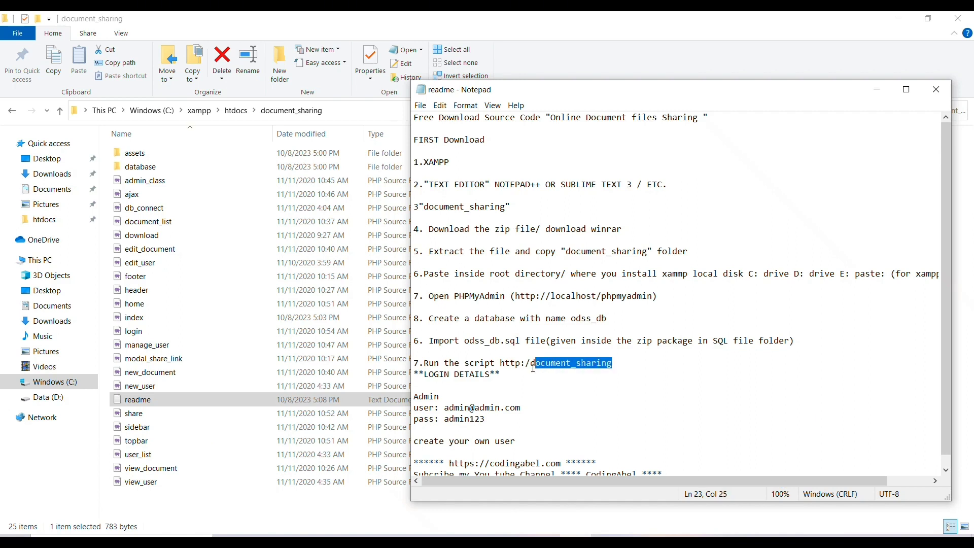
drag(531, 363, 642, 362)
right_click(555, 363)
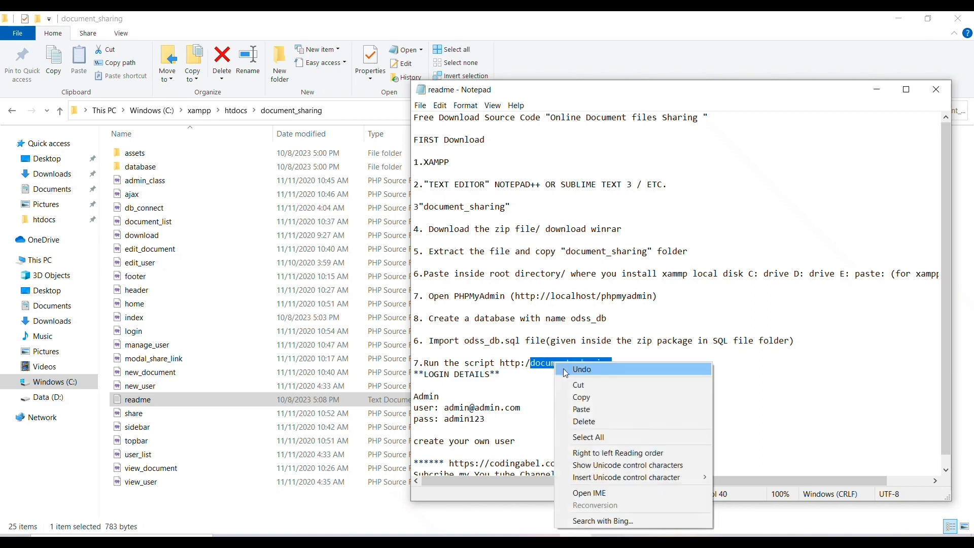
click(578, 397)
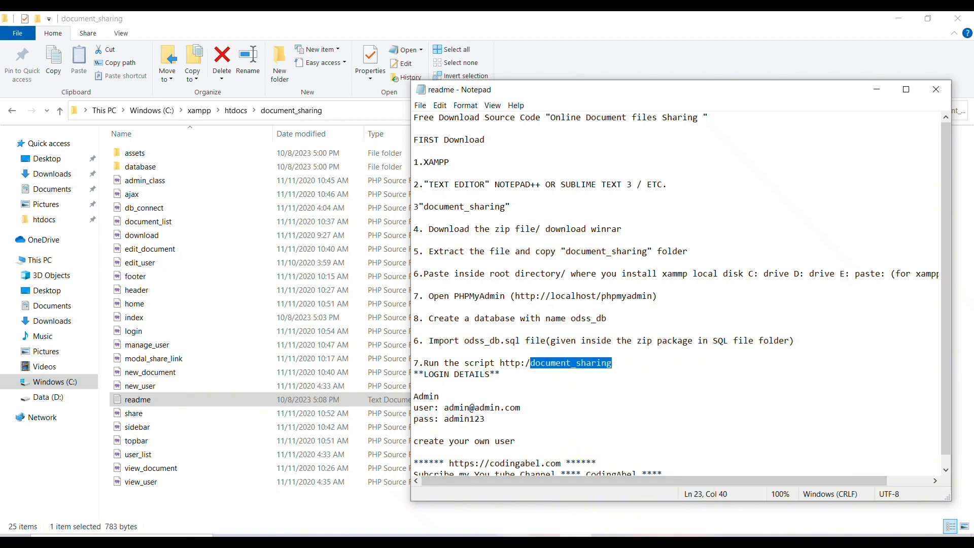
key(alt+Tab)
click(211, 12)
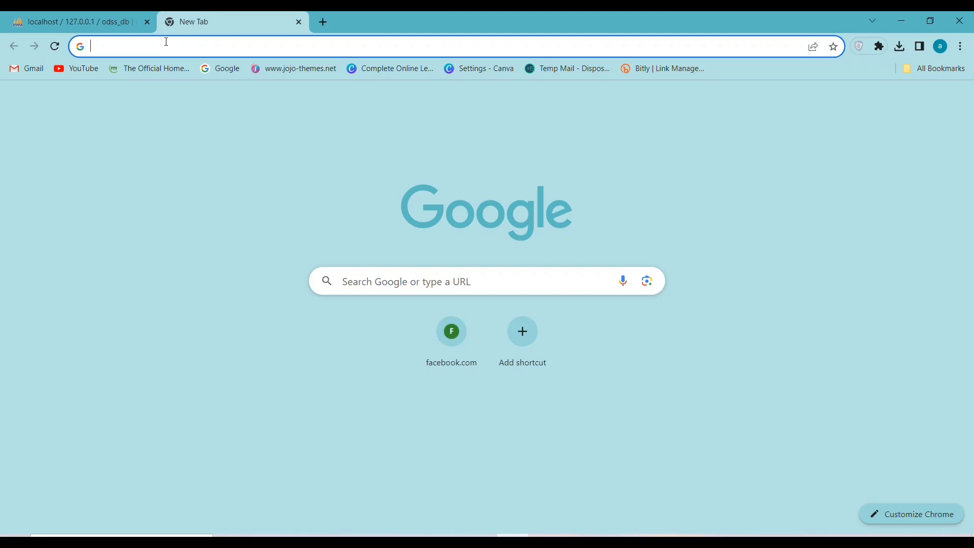
Go to localhost/document_sharing to load the login page and highlight its title
text(l)
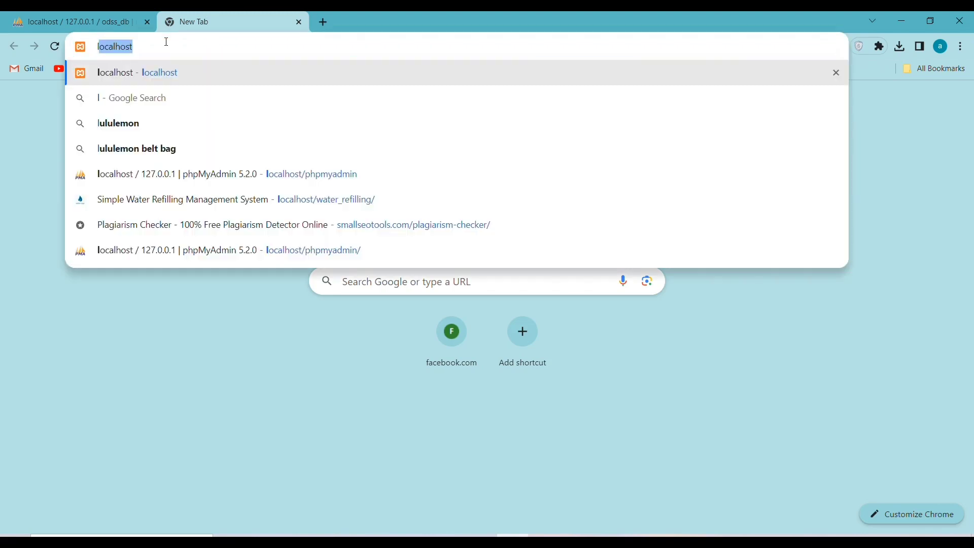
key(Right)
text(/)
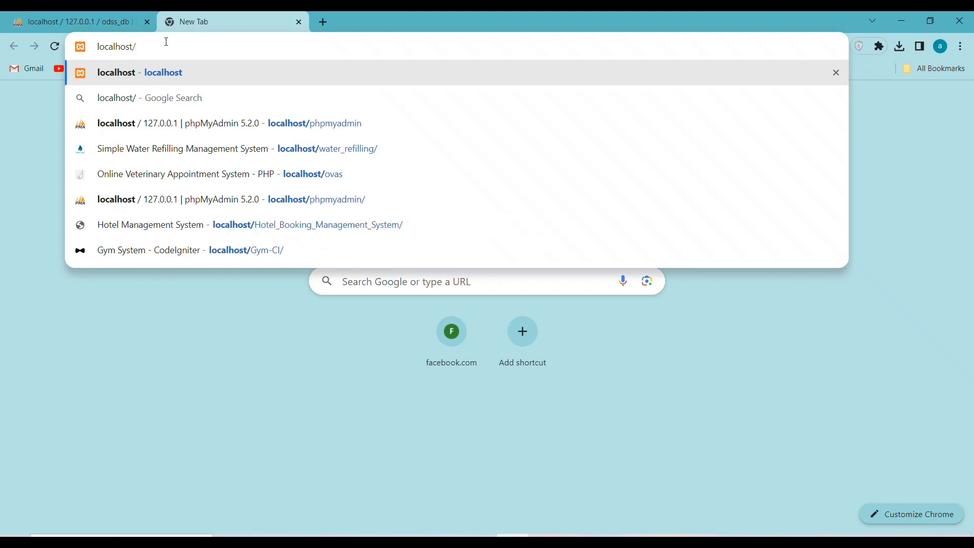
text(document_sharing)
key(Return)
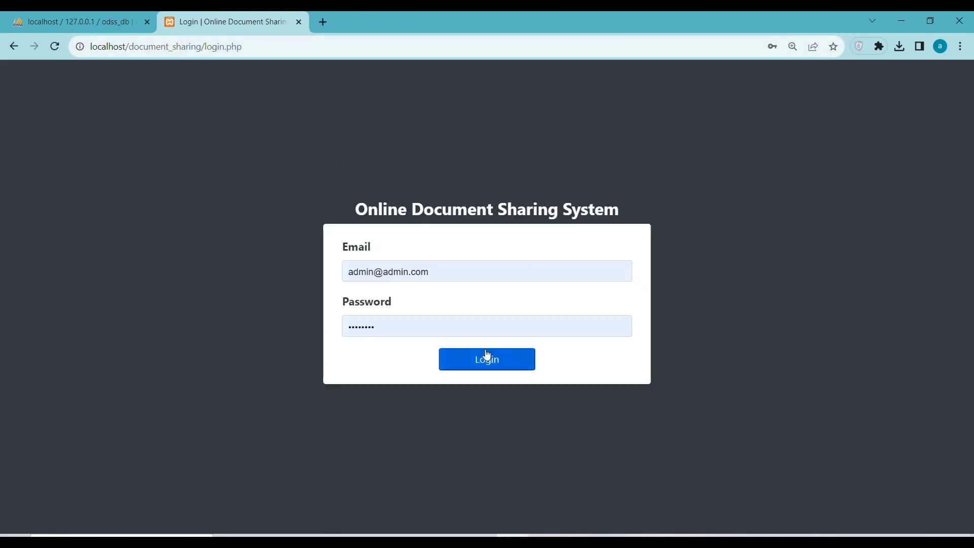
drag(366, 204, 488, 212)
drag(598, 217, 655, 187)
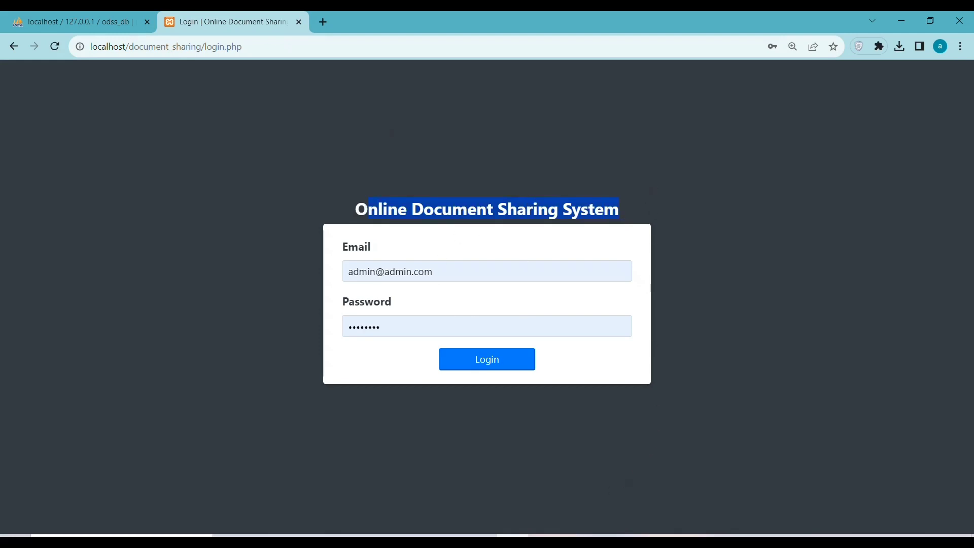
key(alt+Tab)
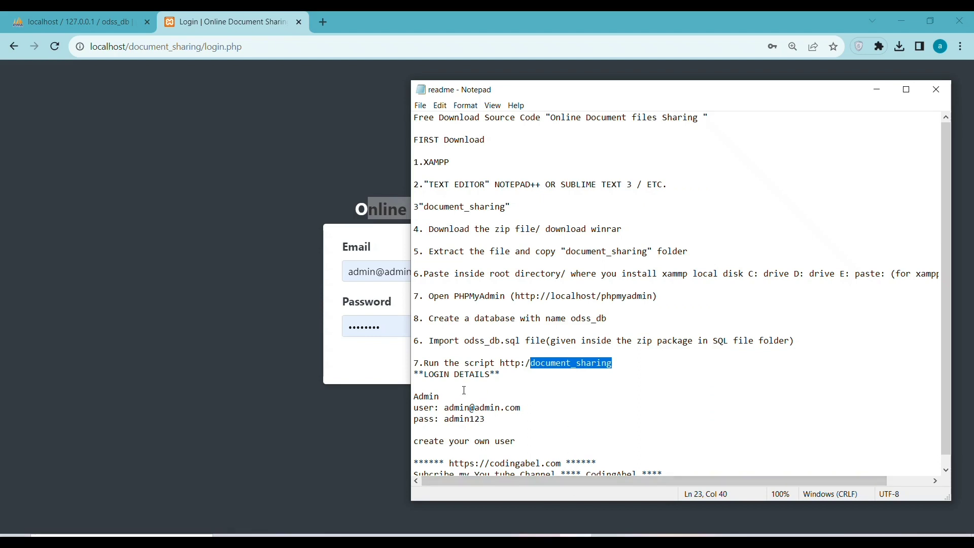
Copy the admin login email from the readme
scroll(503, 373, down, 1)
click(528, 400)
key(shift+Left)
key(shift+Left)
key(shift+Left)
key(shift+Left)
key(shift+Left)
key(shift+Left)
key(shift+Left)
key(shift+Left)
key(shift+Left)
key(shift+Left)
key(shift+Left)
key(shift+Left)
key(shift+Left)
key(shift+Left)
key(shift+Left)
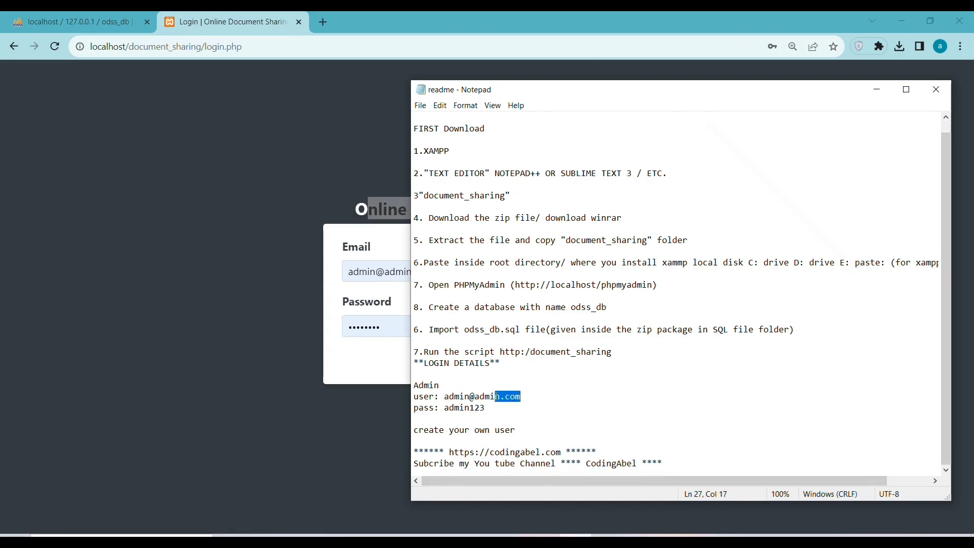
click(525, 397)
key(shift+Left)
key(shift+Left)
key(shift+Left)
key(shift+Left)
key(shift+Left)
key(shift+Left)
key(shift+Left)
key(shift+Left)
key(shift+Left)
key(shift+Left)
key(shift+Left)
key(shift+Left)
key(shift+Left)
key(shift+Left)
key(shift+Left)
key(shift+Left)
key(shift+Left)
key(shift+Right)
key(shift+Right)
right_click(452, 396)
click(462, 263)
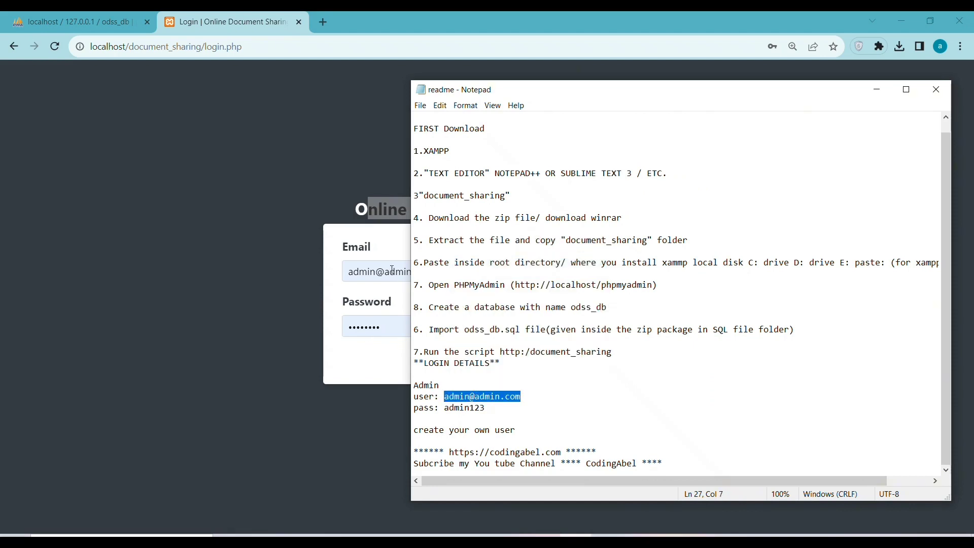
Paste the admin email into the login form, use the saved password, and log in
click(361, 209)
click(437, 270)
drag(437, 270, 356, 272)
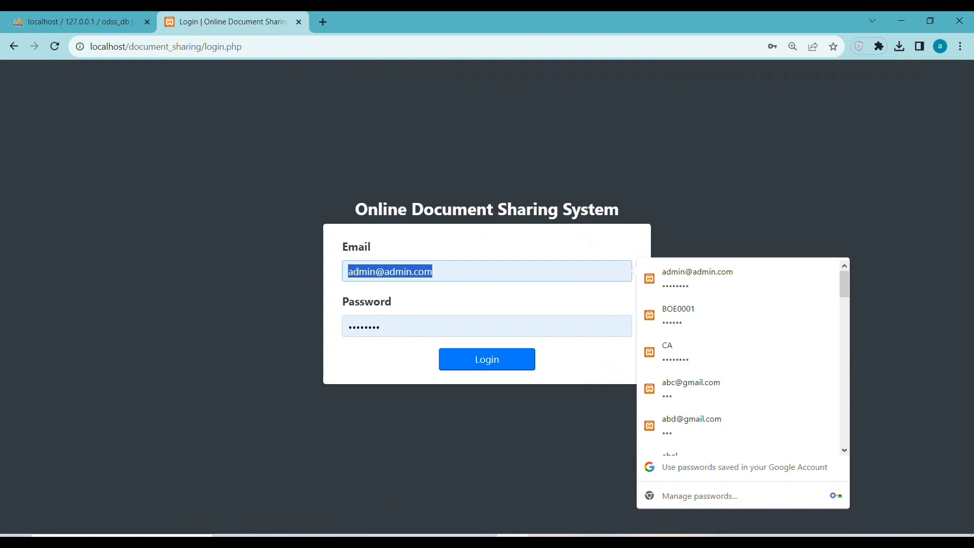
right_click(357, 271)
click(405, 327)
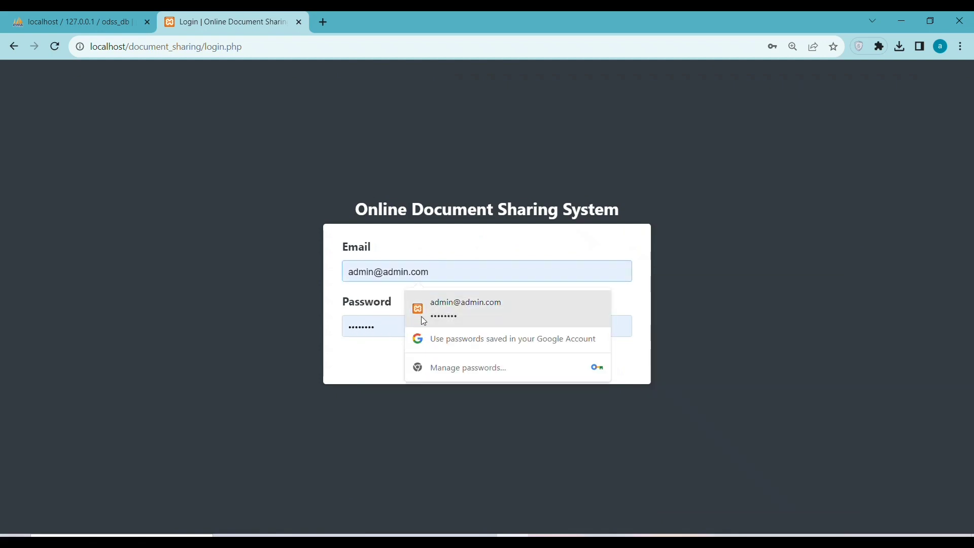
click(424, 317)
click(476, 364)
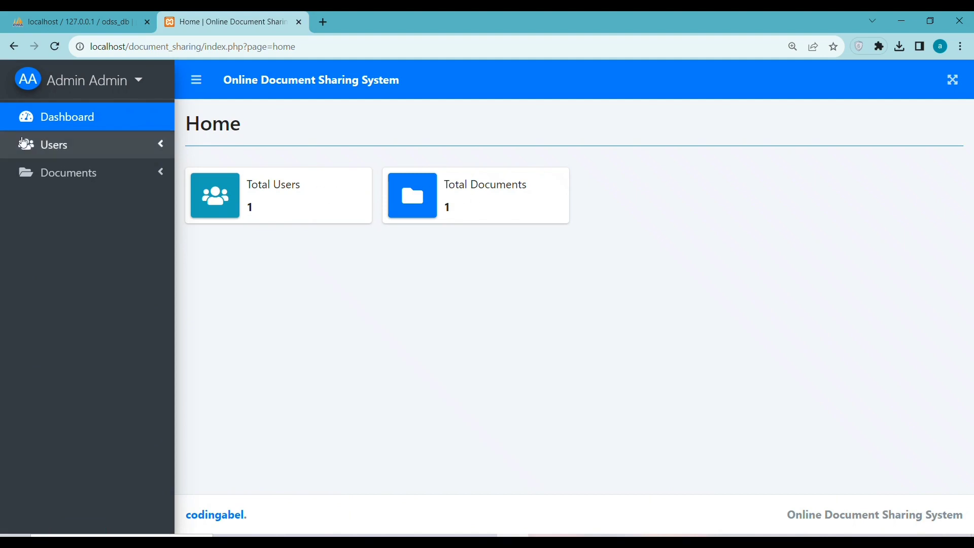
Open the New User form under Users and enter the first and middle names
click(59, 144)
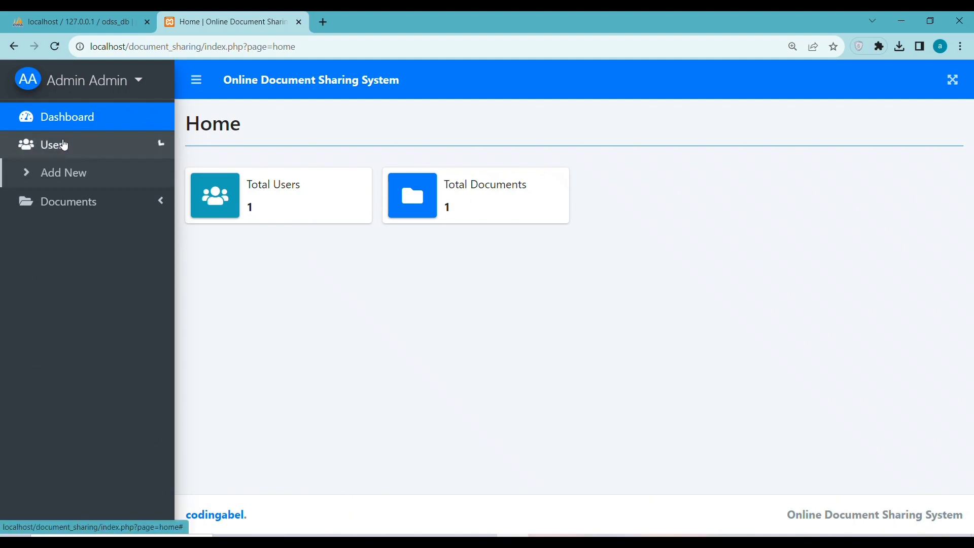
click(72, 183)
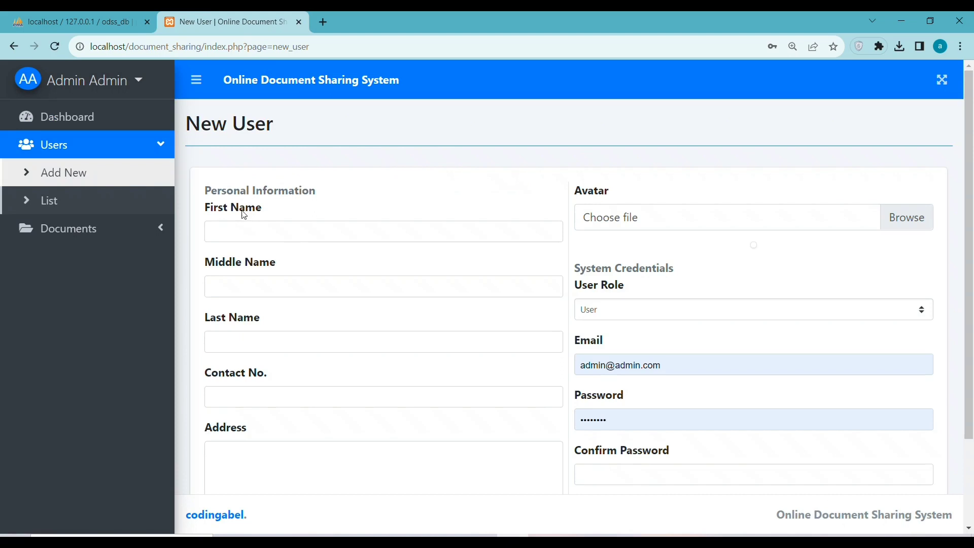
click(260, 225)
text(tom)
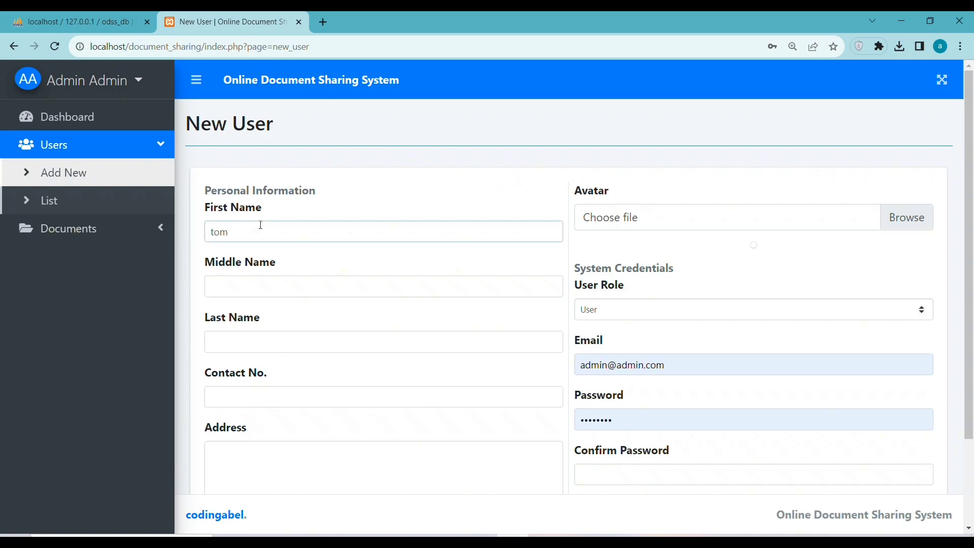
click(232, 285)
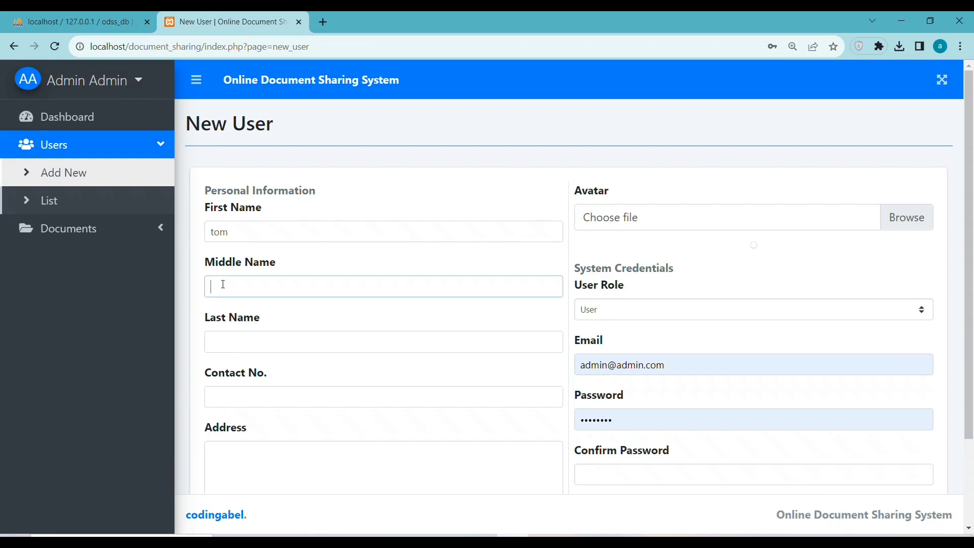
text(ar)
Fill in the new user's last name, contact number and address
click(234, 345)
text(df)
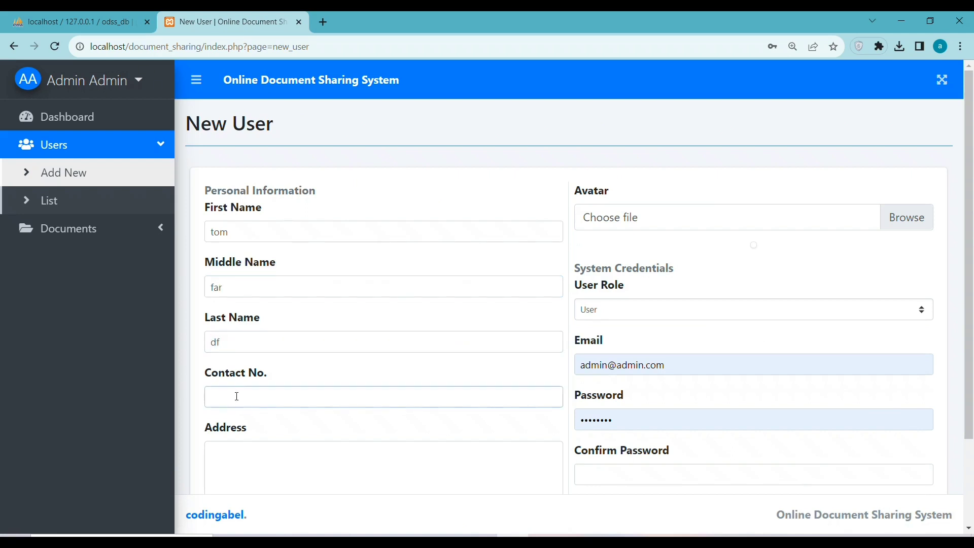
scroll(350, 448, down, 2)
click(314, 394)
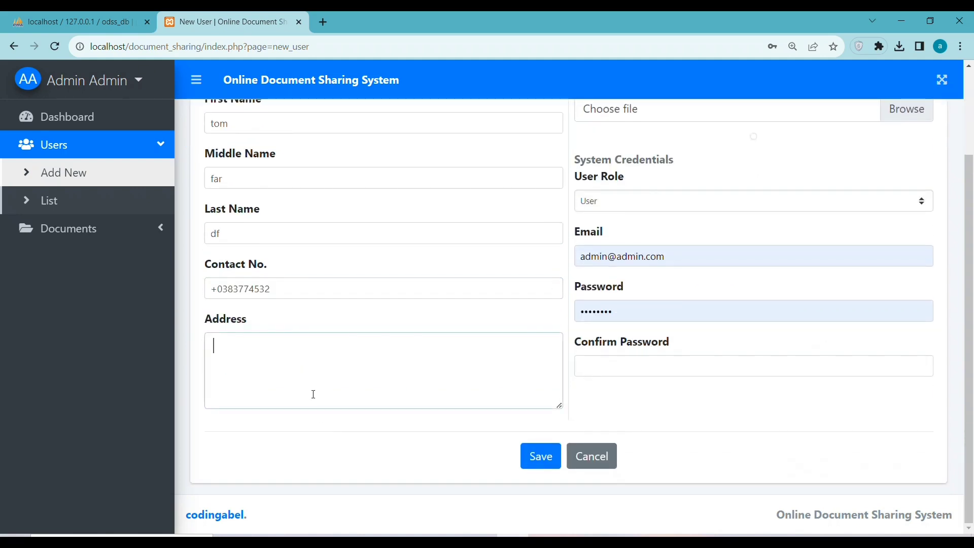
text(kahia)
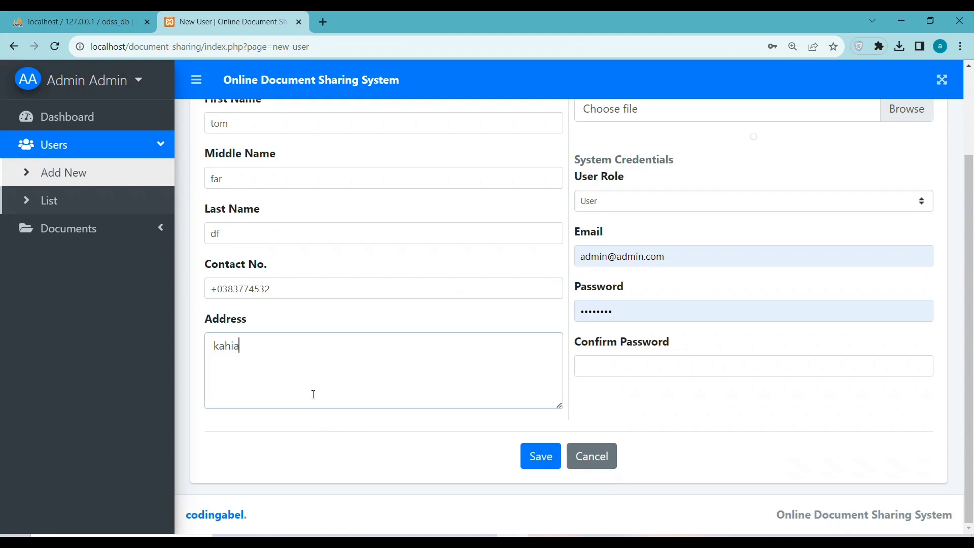
scroll(667, 226, up, 2)
Set the user's role to Admin, confirm the saved password, and submit the form
click(619, 309)
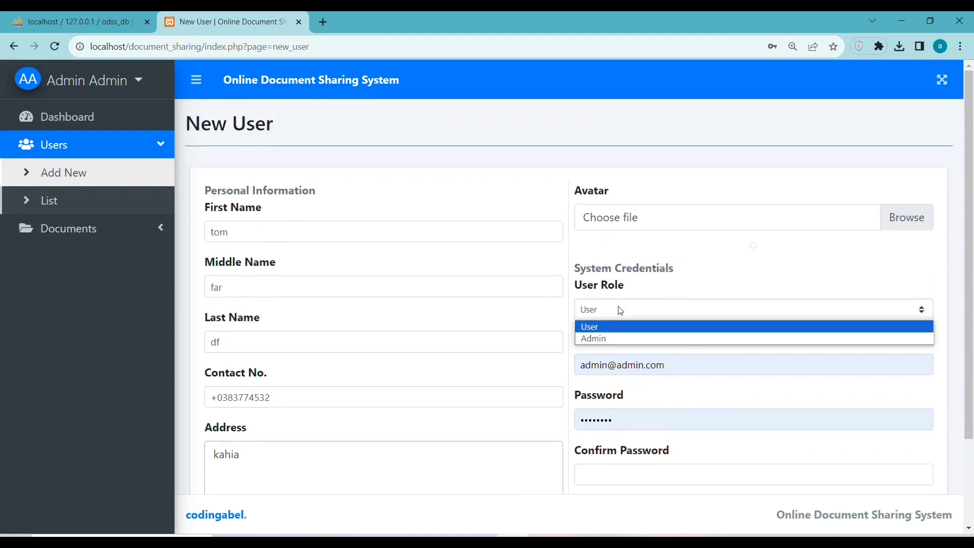
click(603, 339)
scroll(606, 378, down, 2)
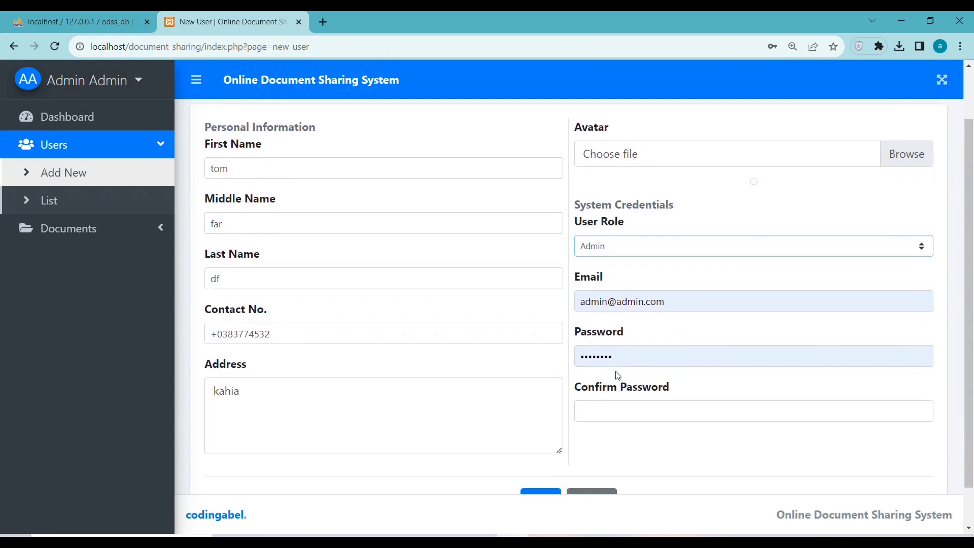
click(602, 364)
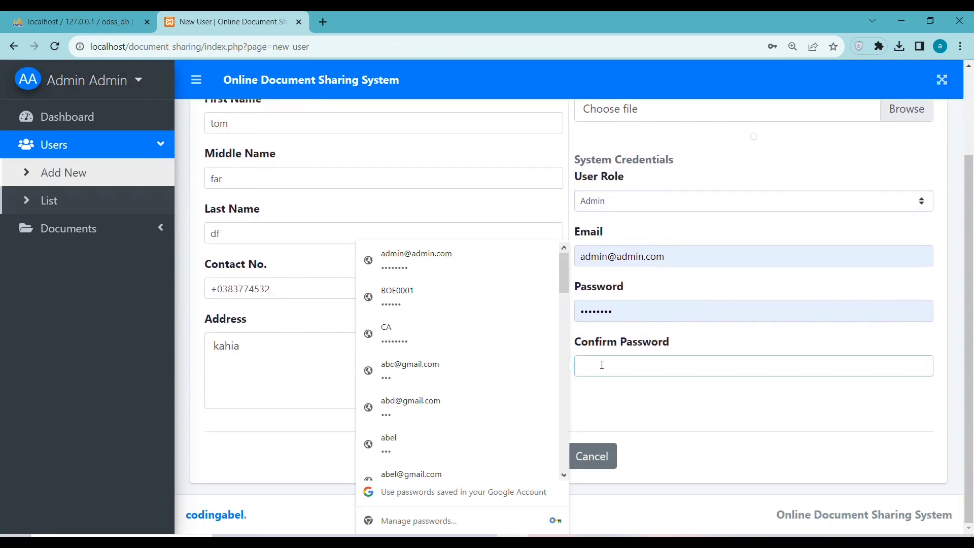
click(465, 265)
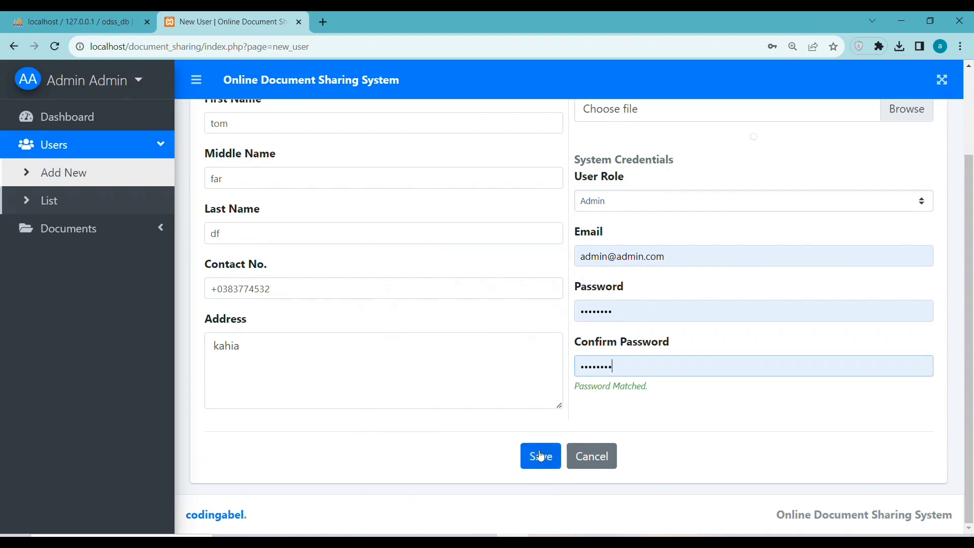
drag(648, 389, 594, 375)
drag(612, 311, 579, 311)
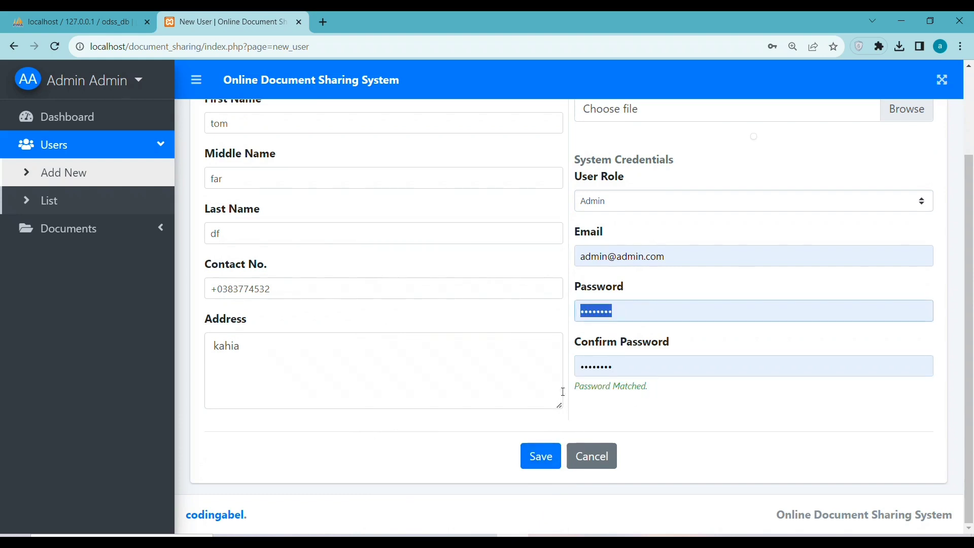
click(548, 458)
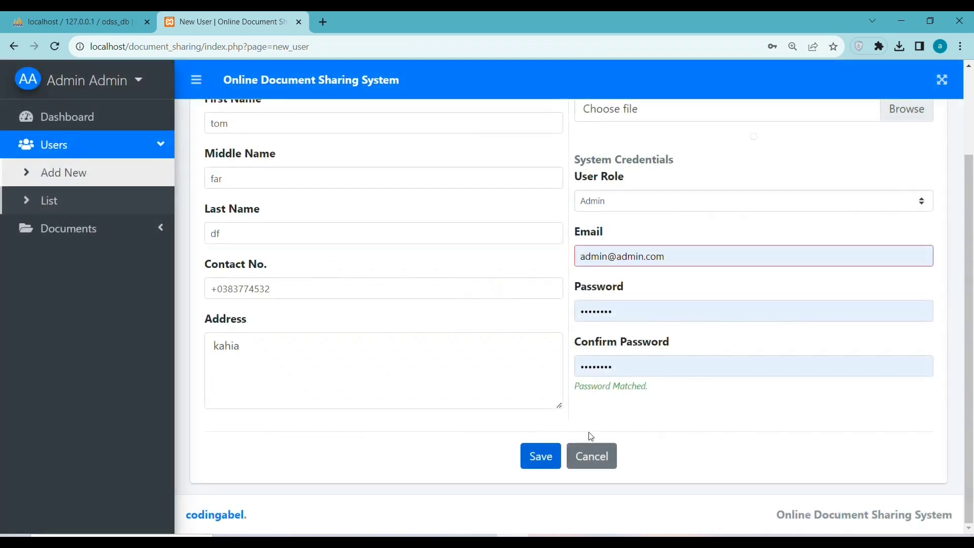
Append '1' to the email address and save the new admin user
click(609, 256)
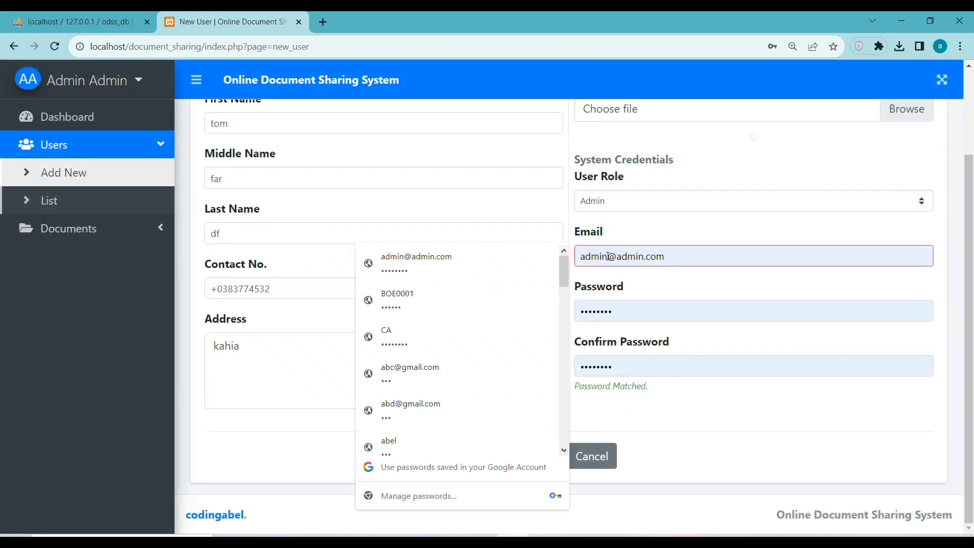
text(1)
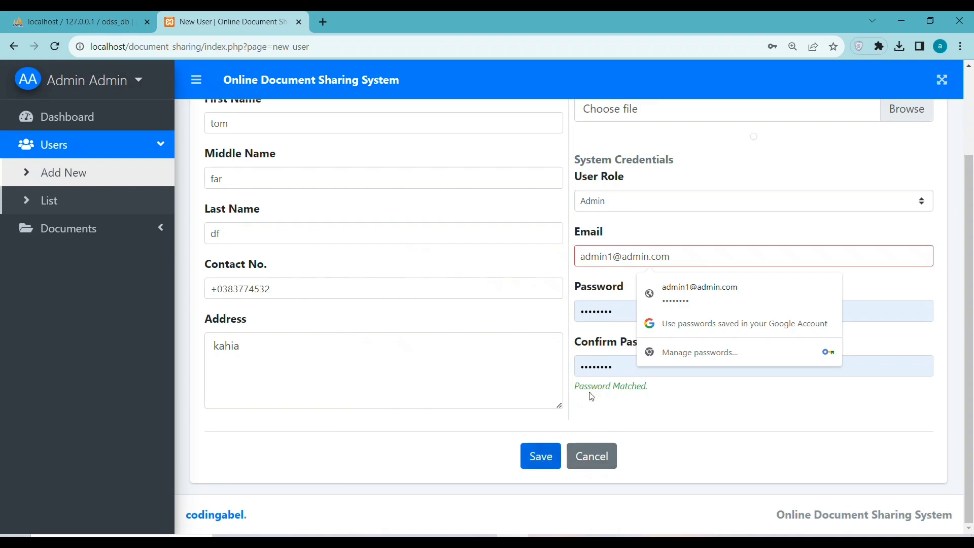
click(700, 292)
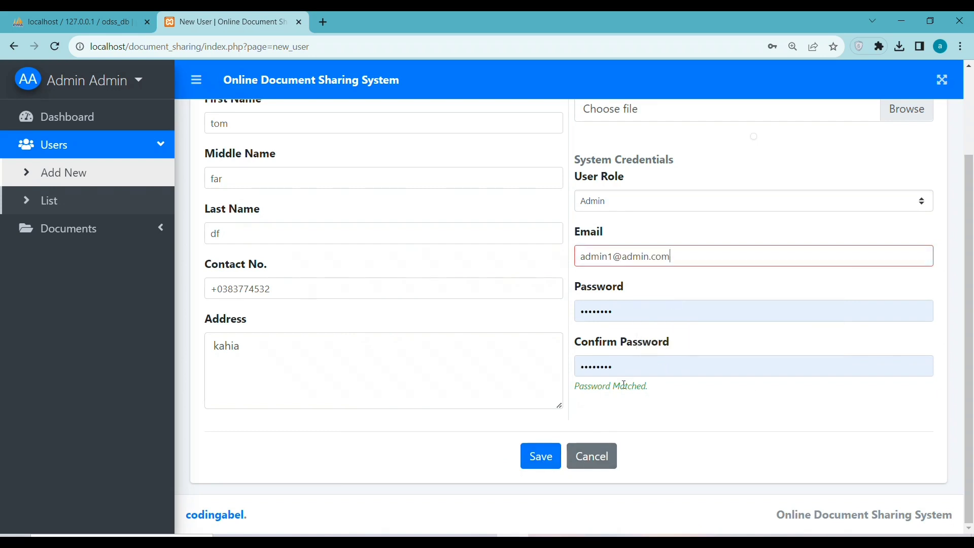
click(541, 457)
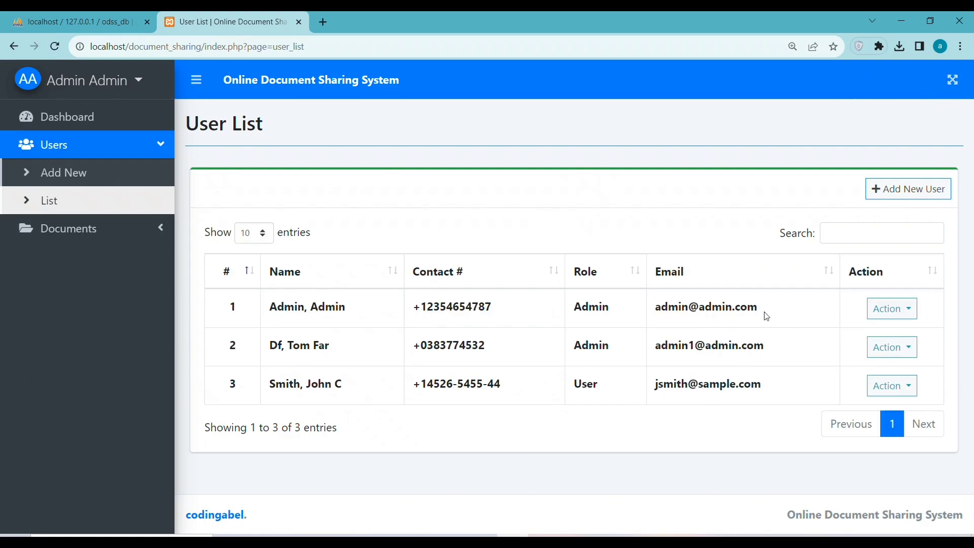
Highlight the new admin's row 2 in the User List and expand Documents in the sidebar
drag(779, 358, 261, 354)
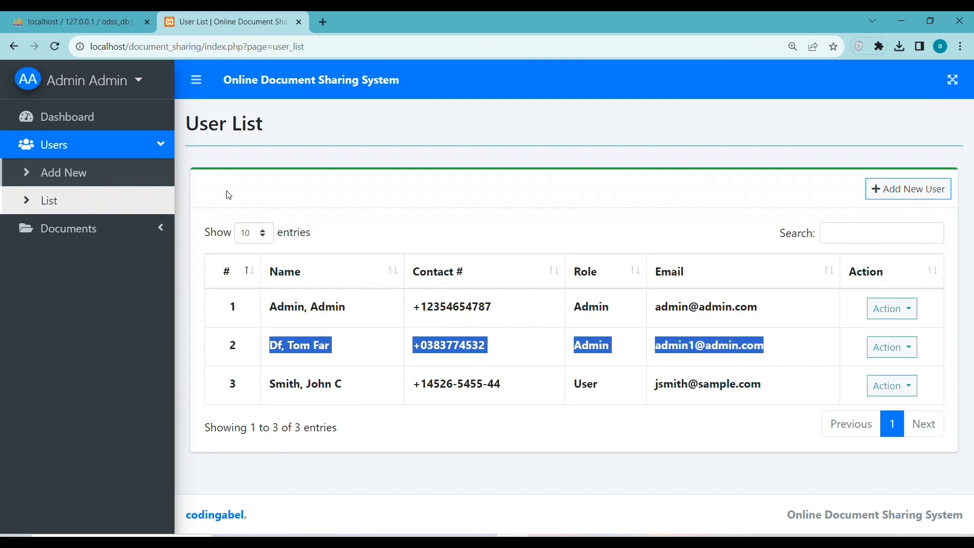
click(150, 229)
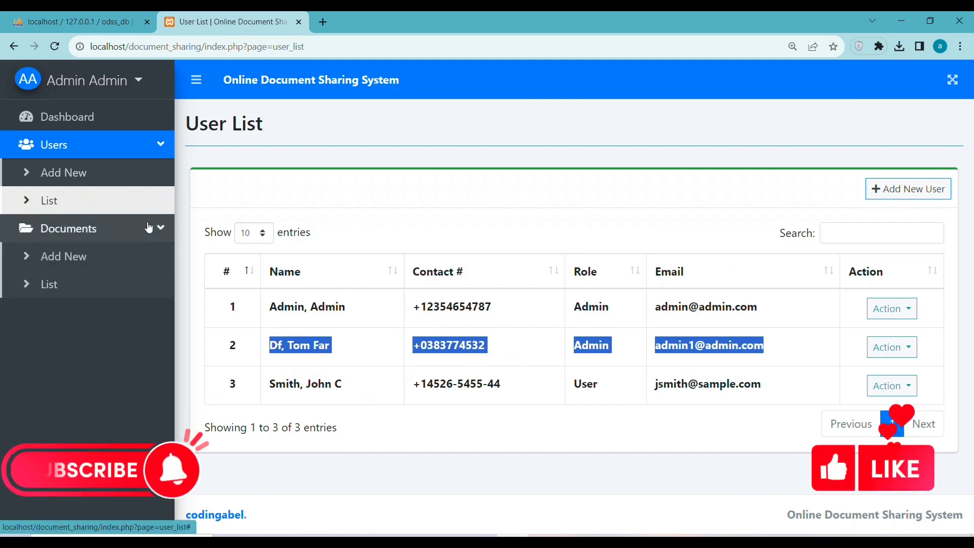
Start a new document titled 'Computer Science Depa' and select the title text
click(78, 254)
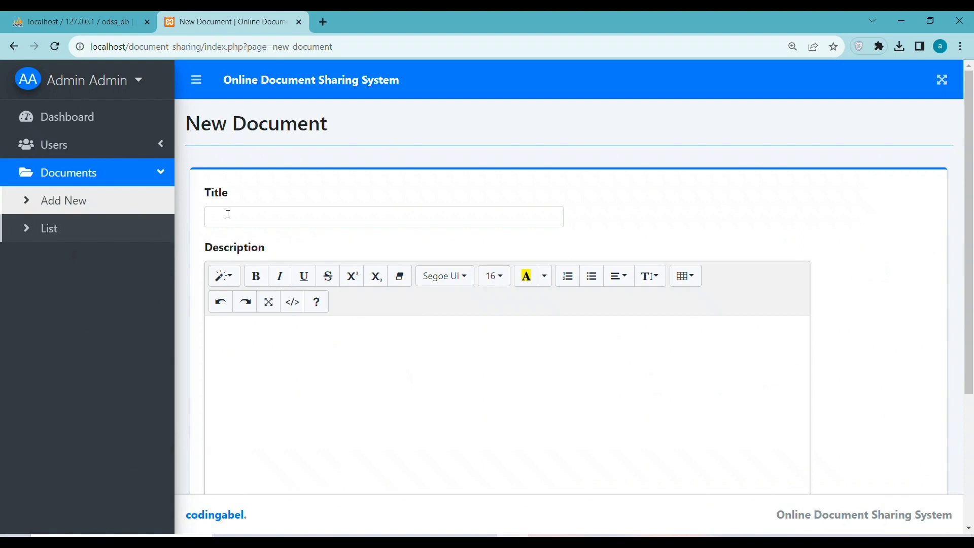
click(236, 214)
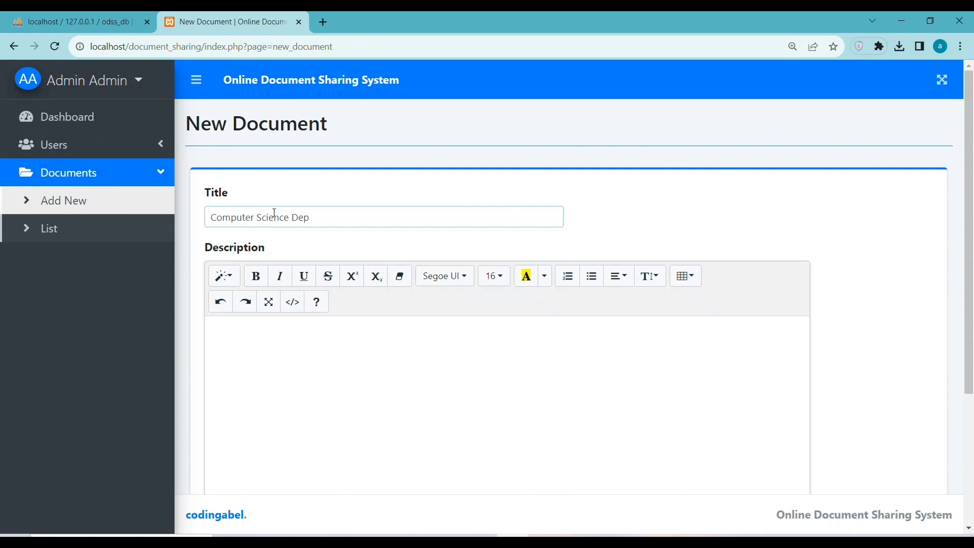
click(265, 355)
drag(320, 214, 209, 221)
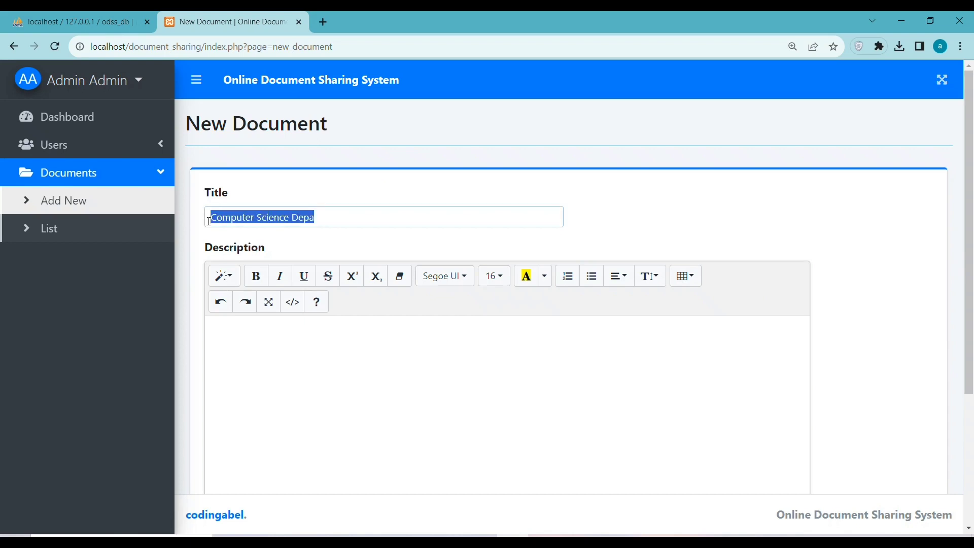
Fill the description by pasting 'Computer Science Depa' many times over
click(241, 355)
key(ctrl+v)
key(ctrl+v)
key(ctrl+v)
key(ctrl+v)
key(ctrl+v)
key(ctrl+v)
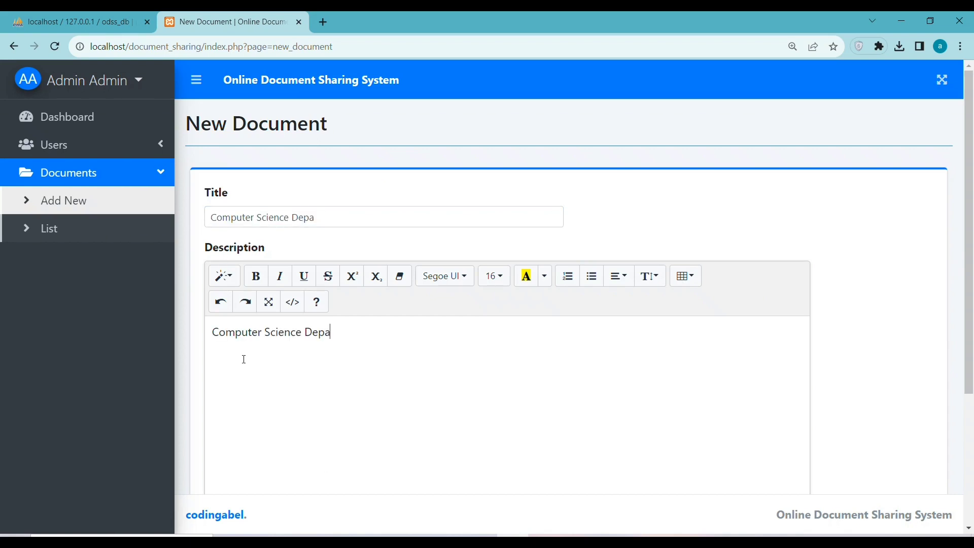
key(ctrl+v)
key(ctrl+v)
key(ctrl+v)
key(ctrl+v)
key(ctrl+v)
key(ctrl+v)
key(ctrl+v)
key(ctrl+v)
key(ctrl+v)
key(ctrl+v)
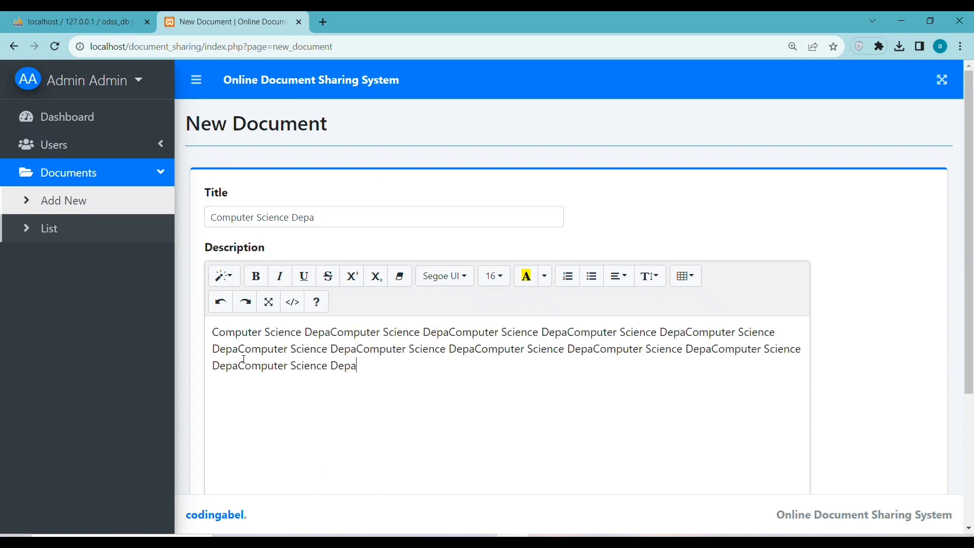
key(ctrl+v)
key(ctrl+v)
key(ctrl+v)
key(ctrl+v)
key(ctrl+v)
key(ctrl+v)
key(ctrl+v)
key(ctrl+v)
key(ctrl+v)
key(ctrl+v)
key(ctrl+v)
key(ctrl+v)
key(ctrl+v)
key(ctrl+v)
key(ctrl+v)
key(ctrl+v)
key(ctrl+v)
key(ctrl+v)
key(ctrl+v)
key(ctrl+v)
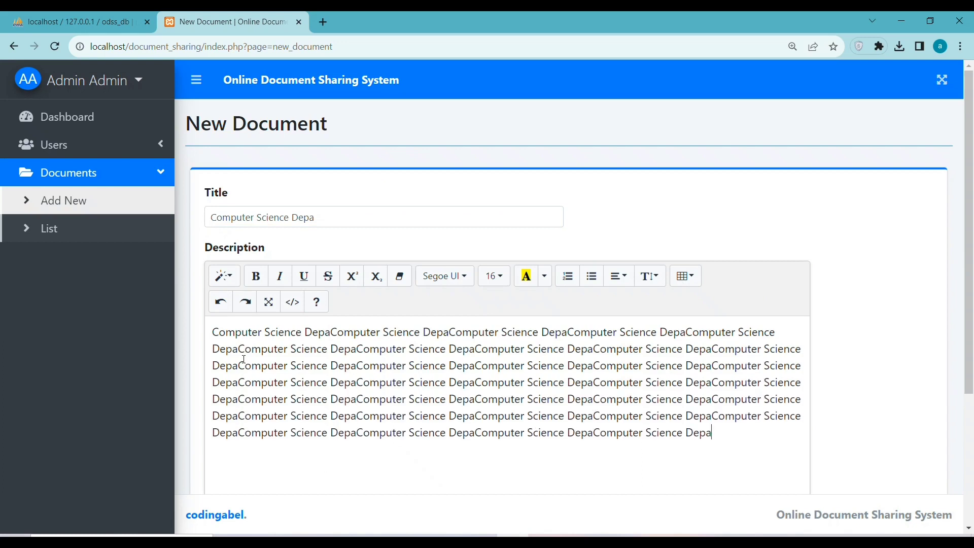
scroll(465, 369, down, 3)
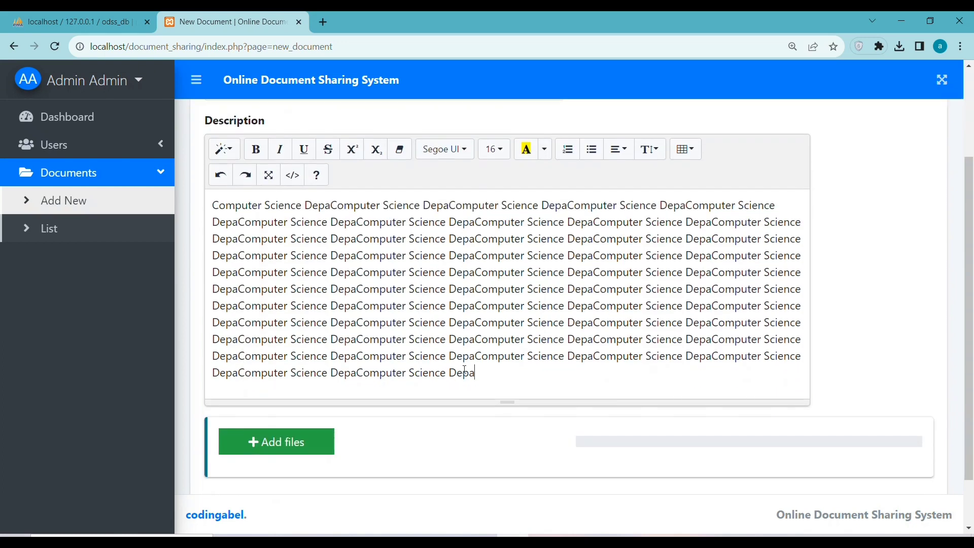
click(299, 440)
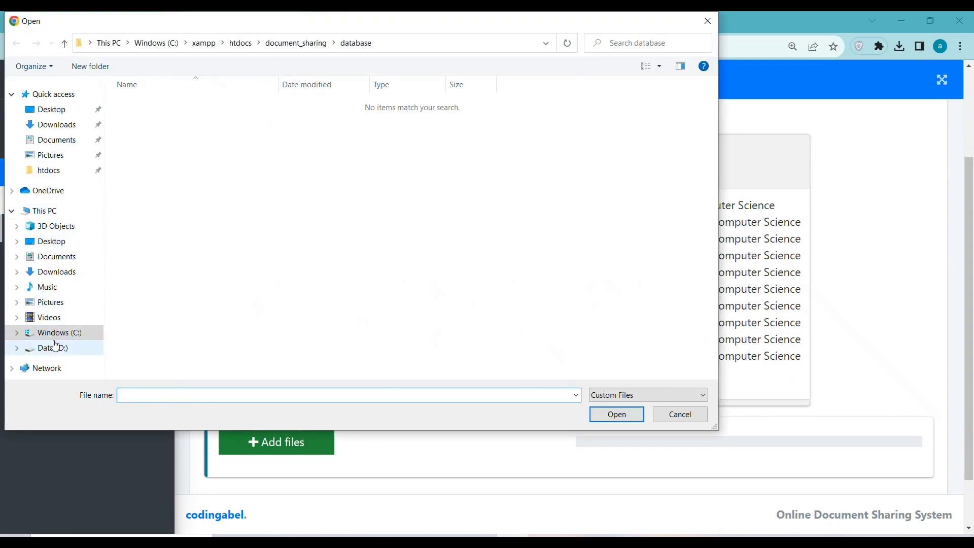
click(58, 318)
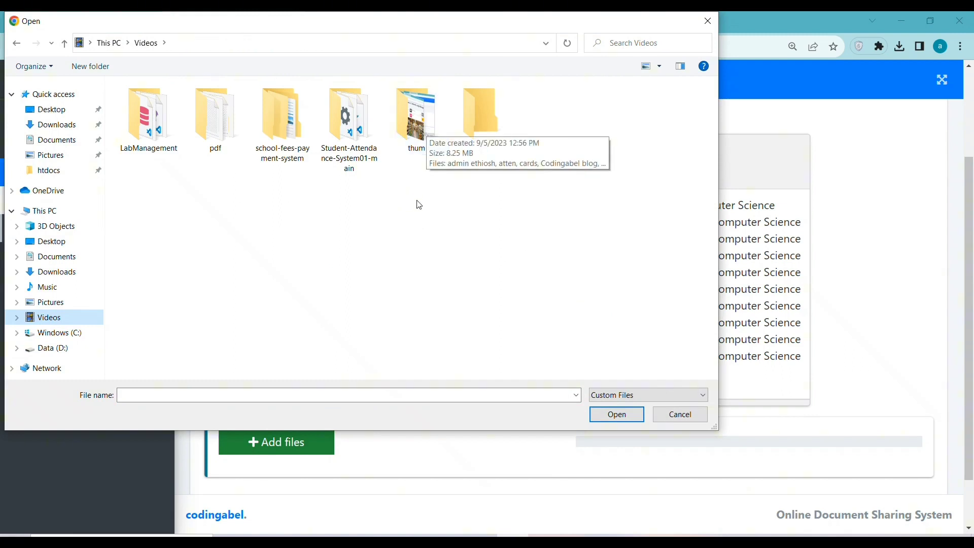
double_click(414, 138)
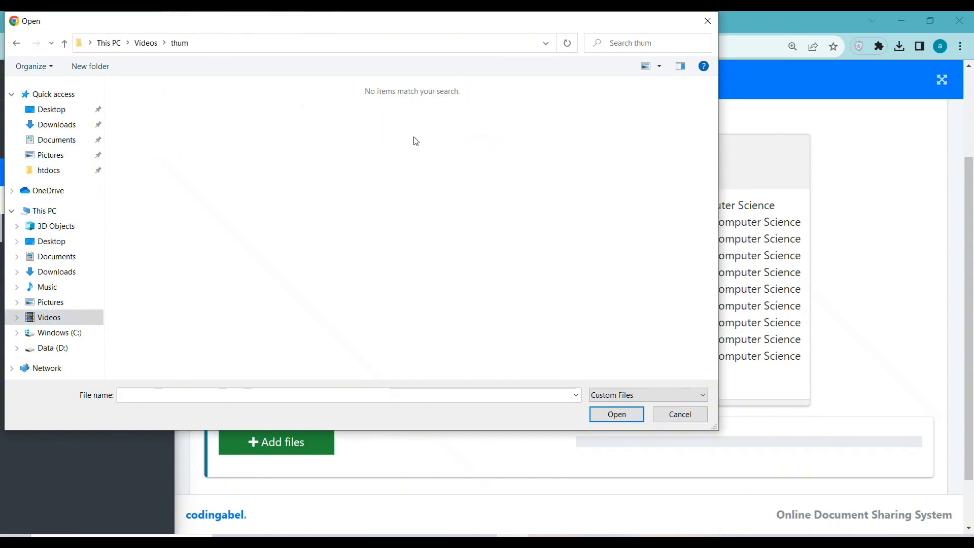
click(146, 43)
double_click(468, 124)
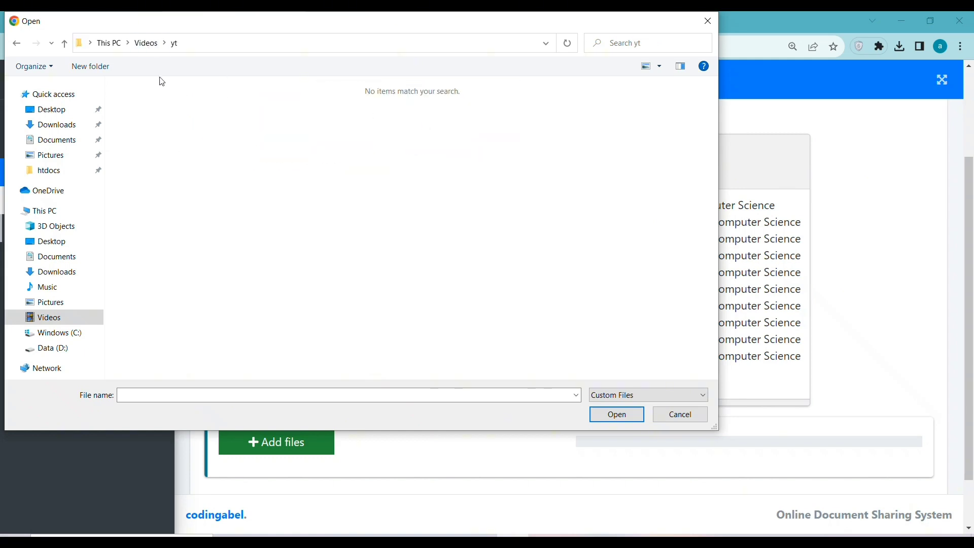
click(146, 43)
click(215, 136)
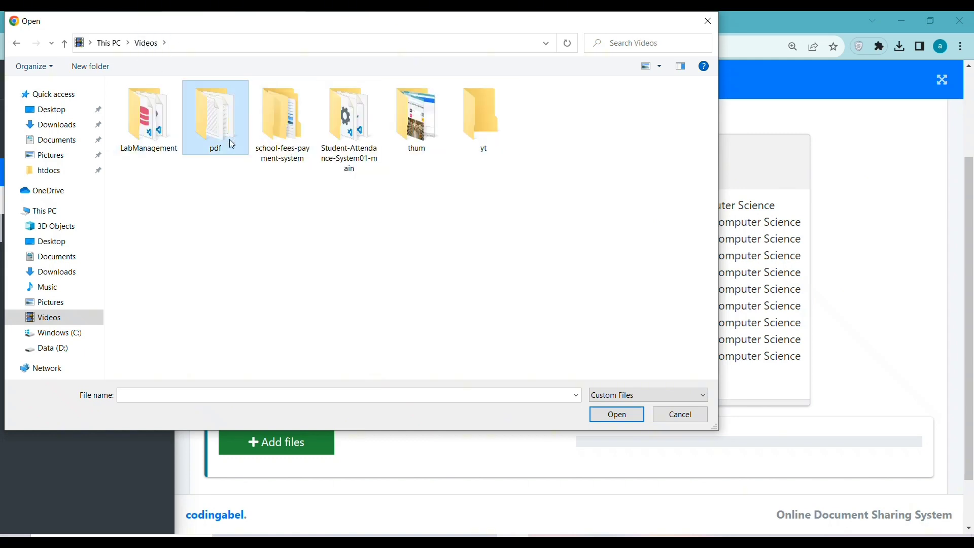
double_click(229, 121)
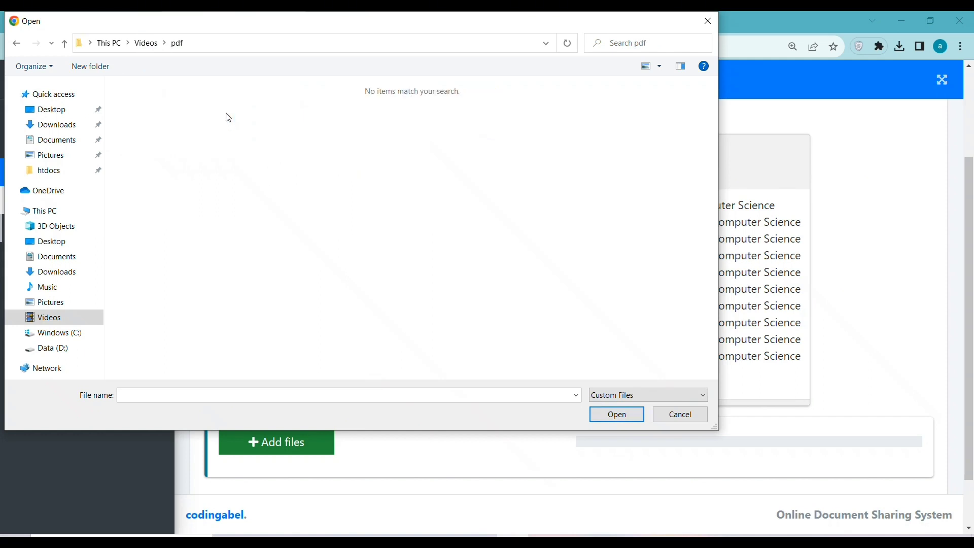
click(146, 43)
drag(527, 181, 60, 129)
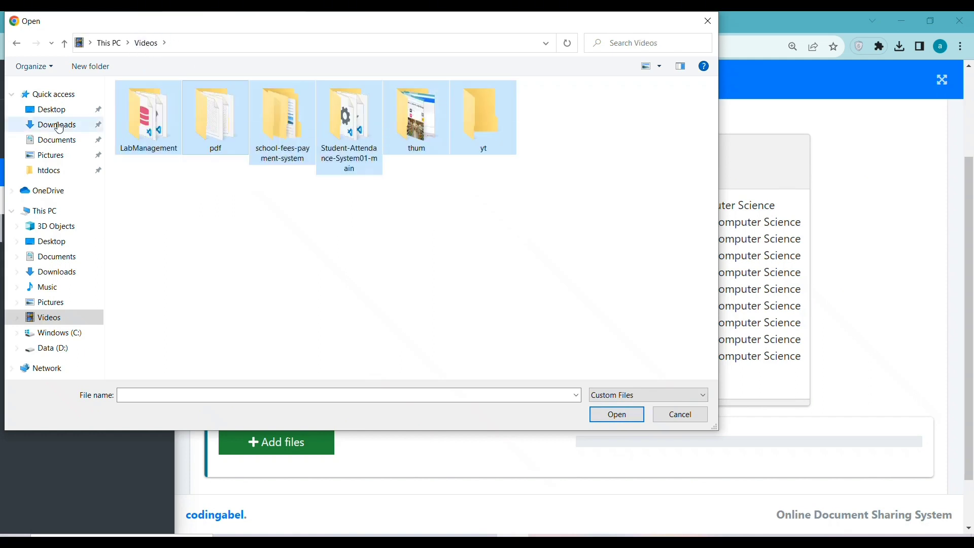
double_click(337, 147)
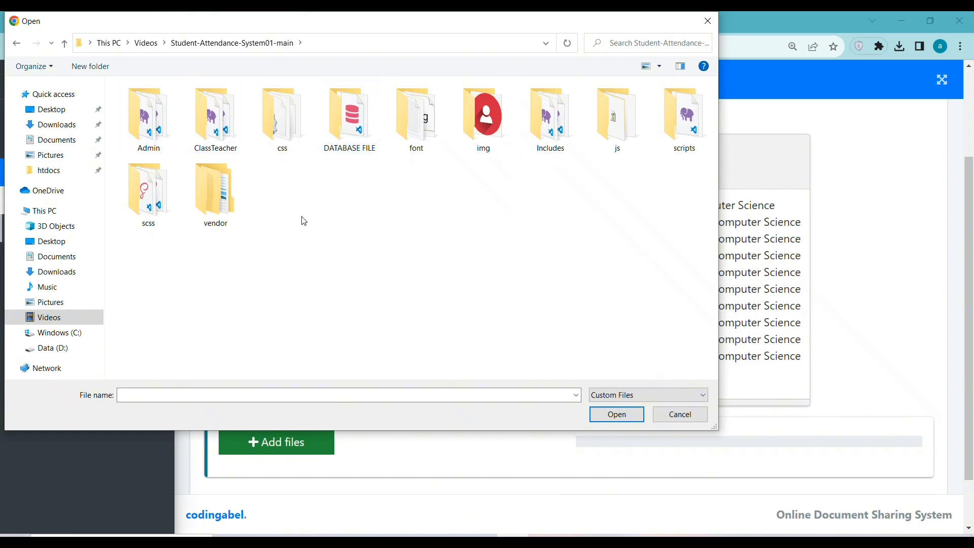
click(222, 193)
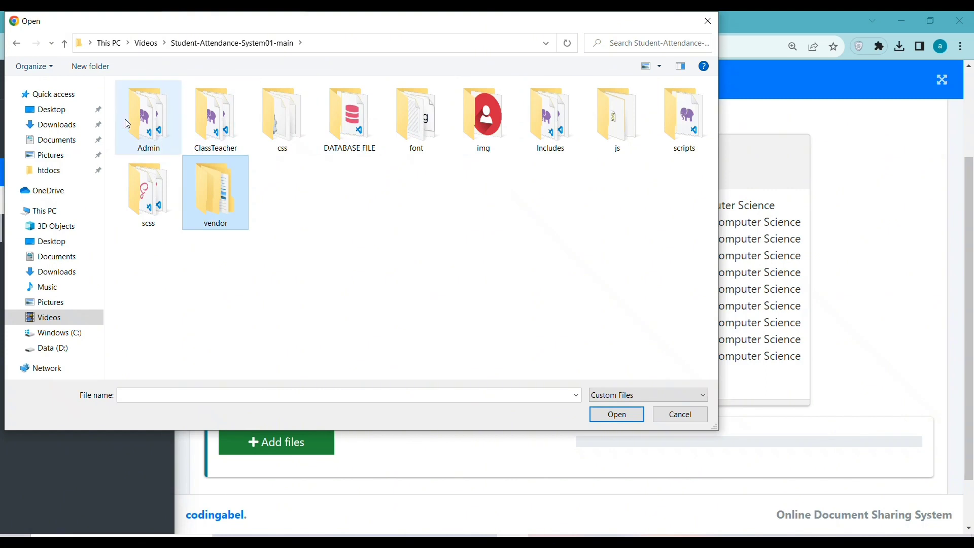
double_click(162, 125)
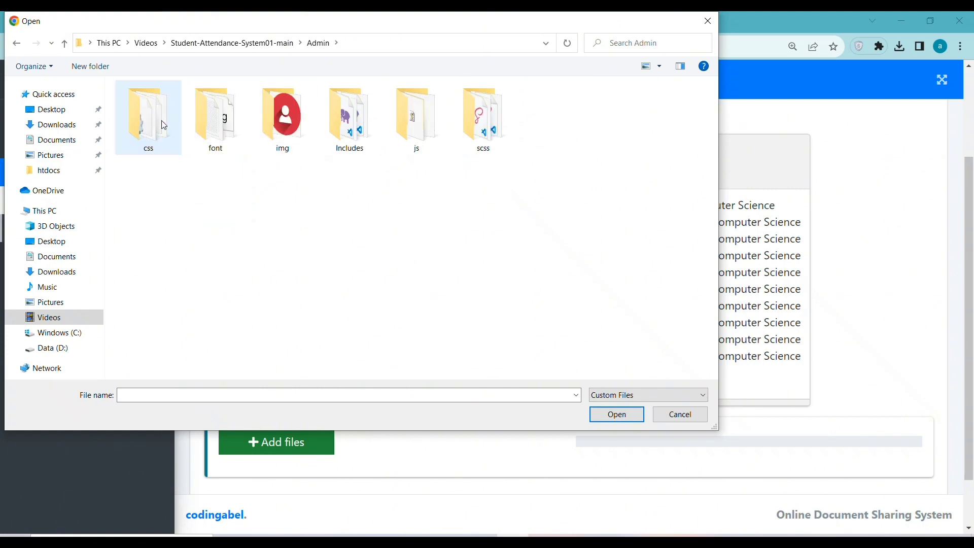
click(260, 42)
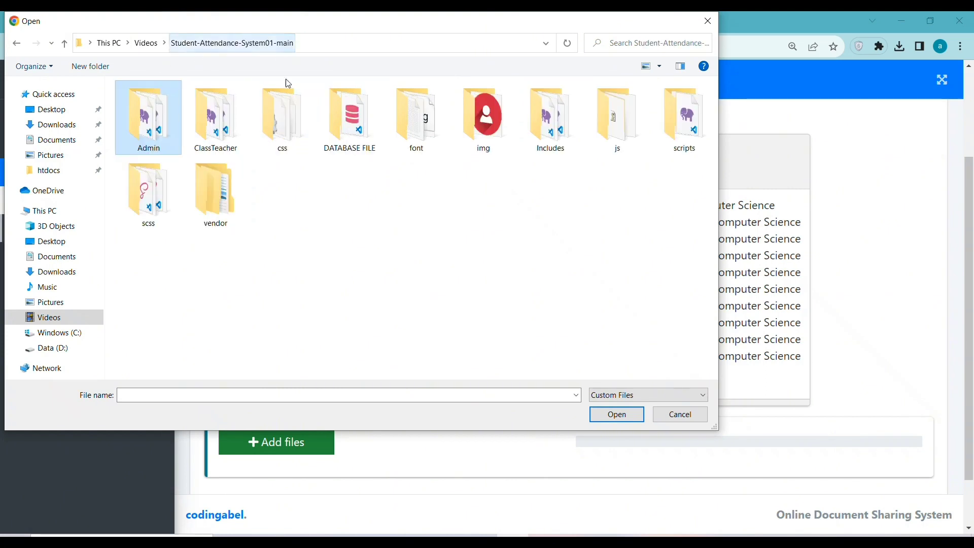
double_click(335, 132)
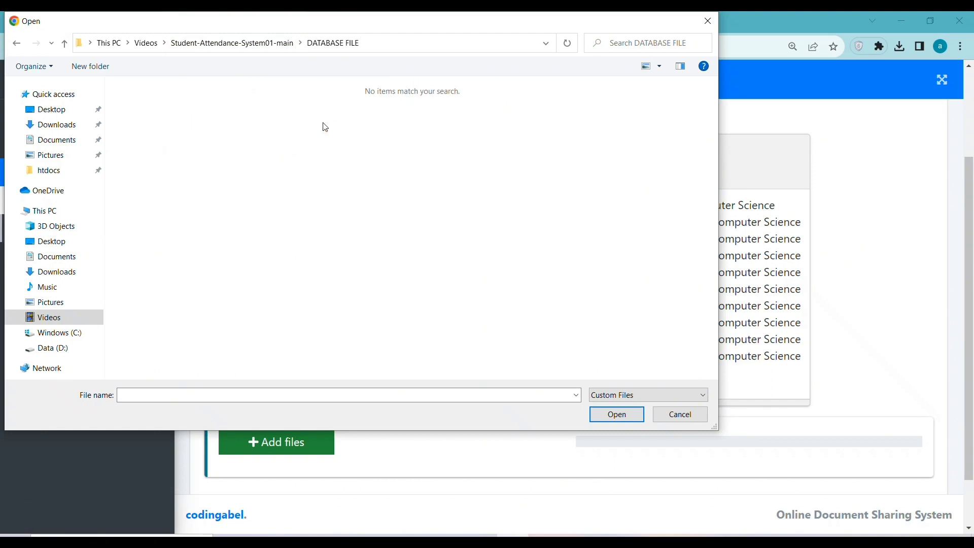
click(46, 302)
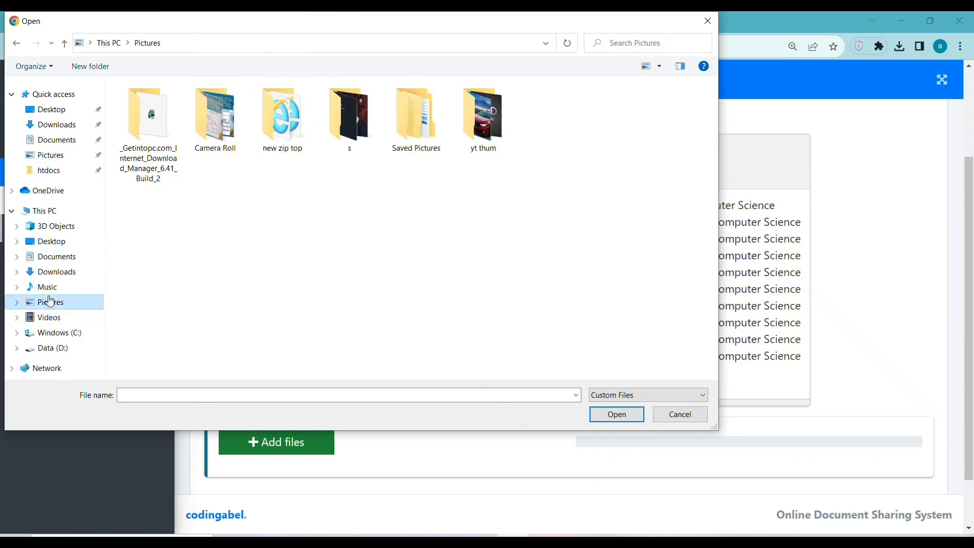
double_click(475, 140)
click(148, 44)
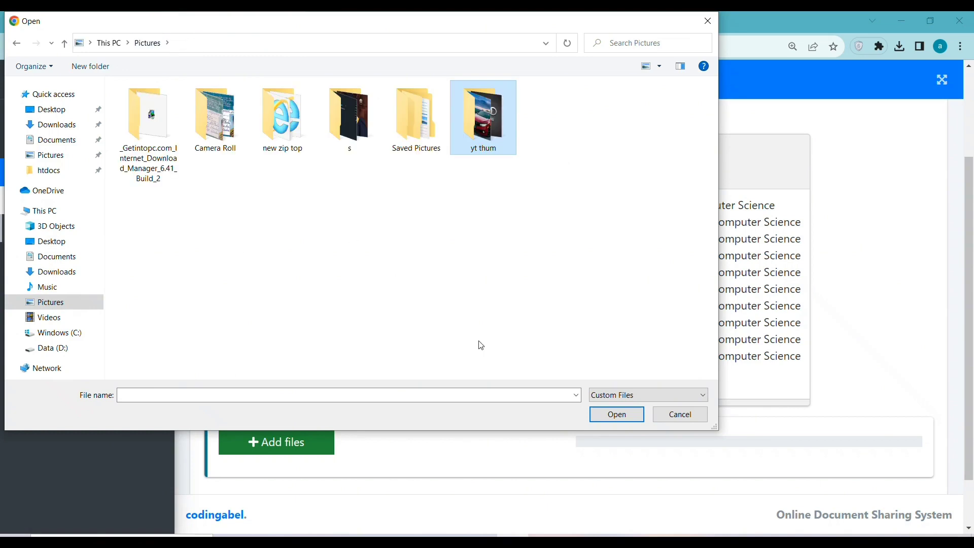
click(680, 418)
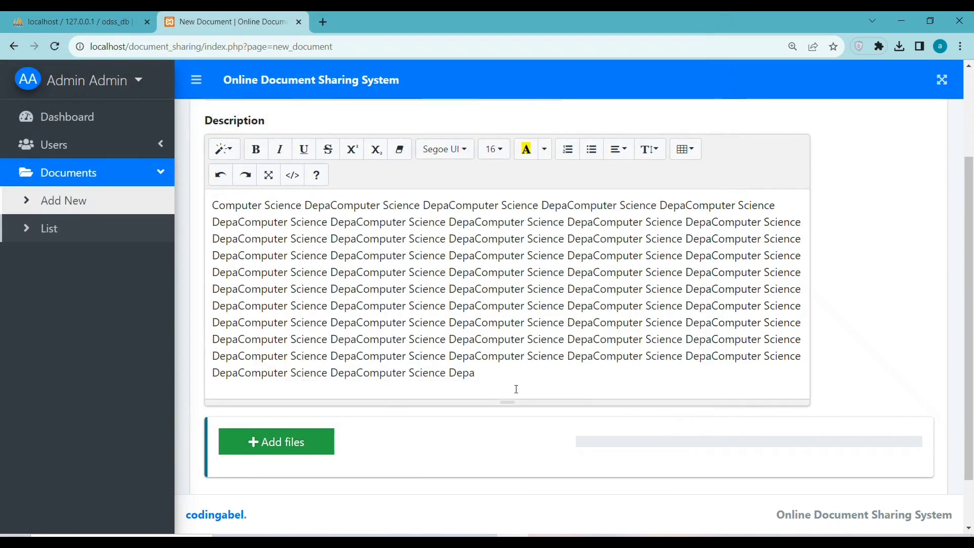
Save the Computer Science Depa document and view its details page, which has no attached files
scroll(396, 411, down, 2)
click(539, 460)
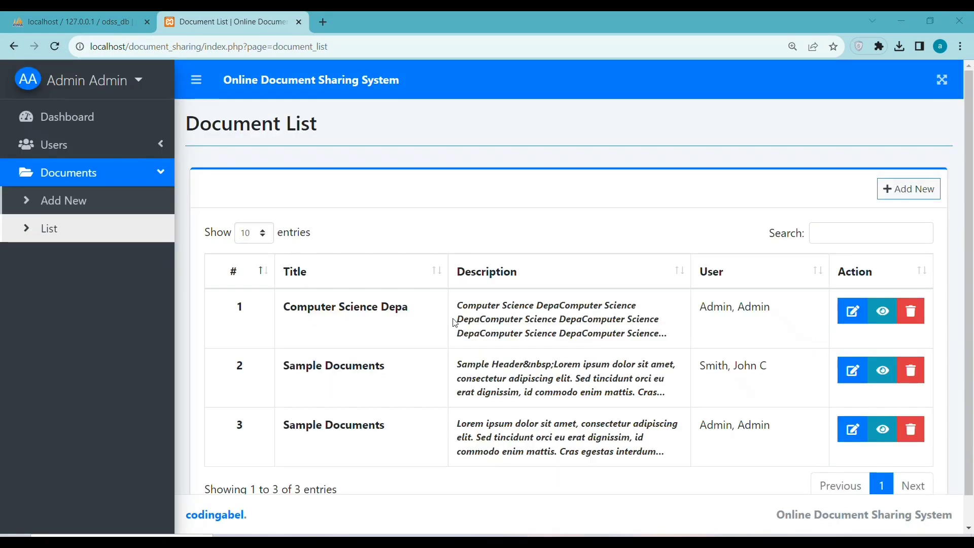
drag(411, 309, 283, 308)
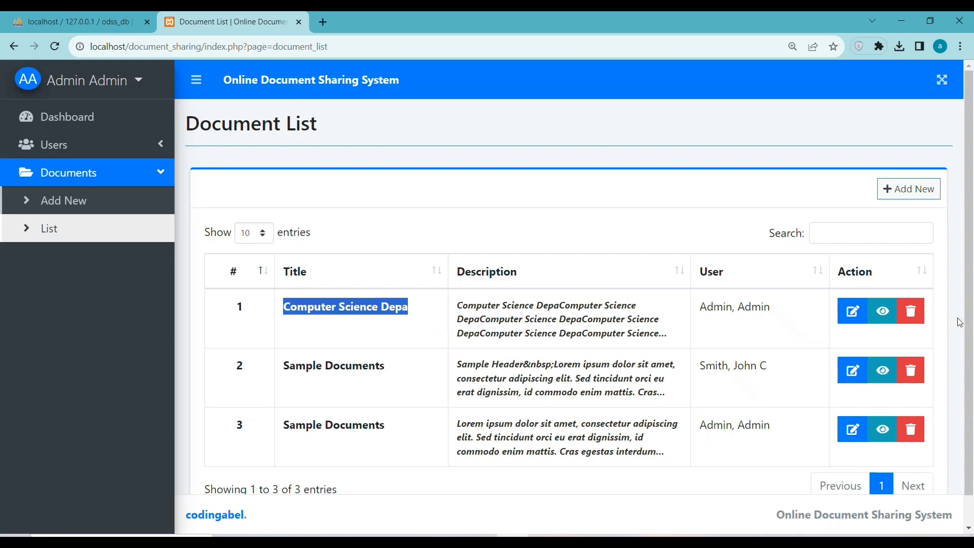
click(883, 311)
scroll(492, 318, down, 4)
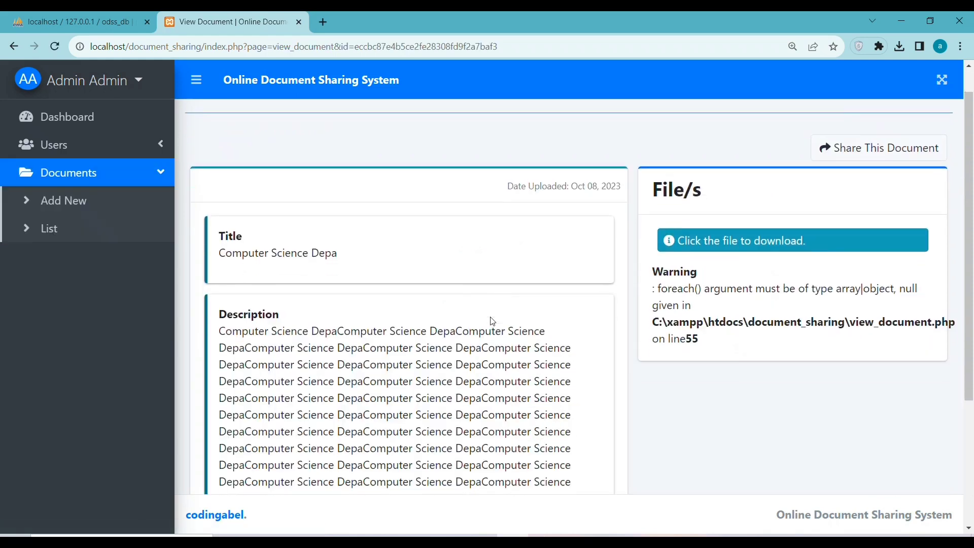
scroll(492, 318, up, 4)
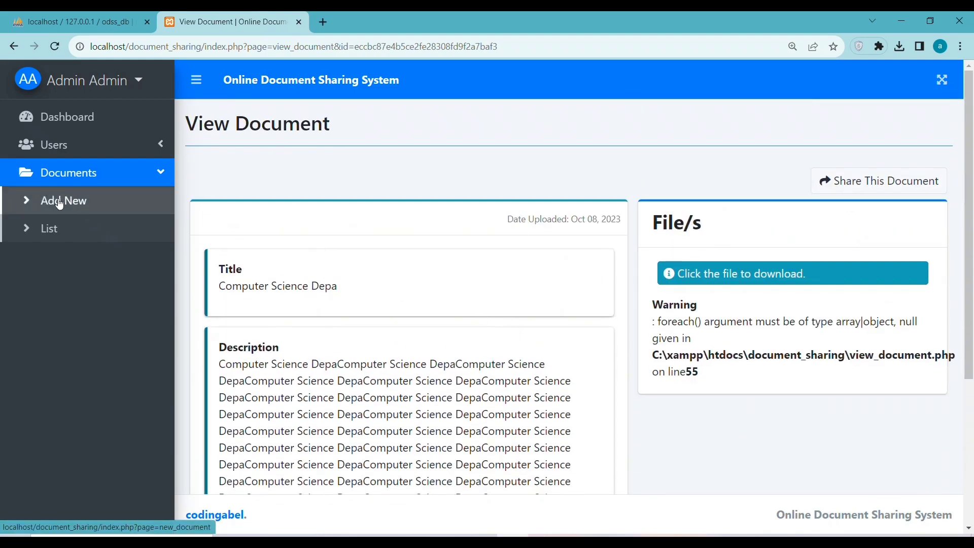
Check the description's paragraph style options on the New Document form
click(37, 199)
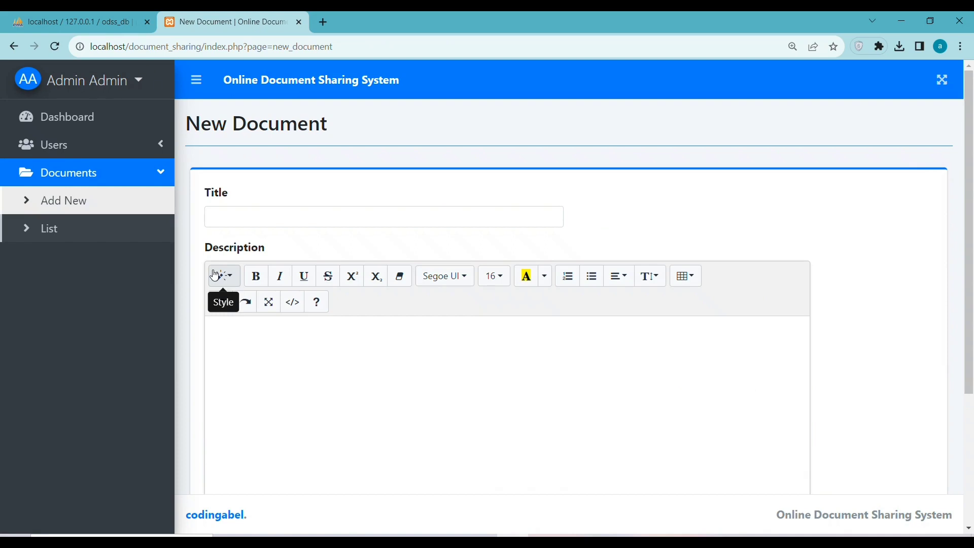
click(216, 276)
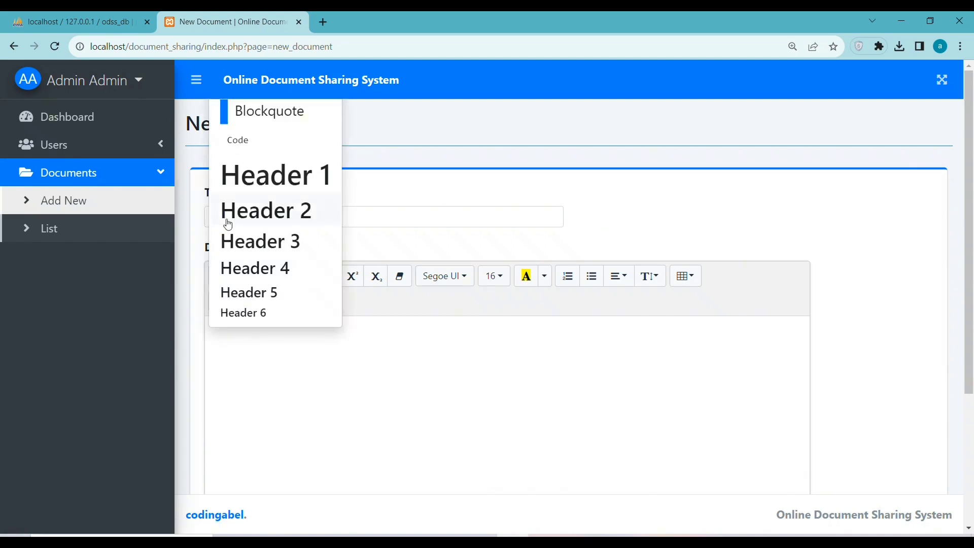
click(28, 229)
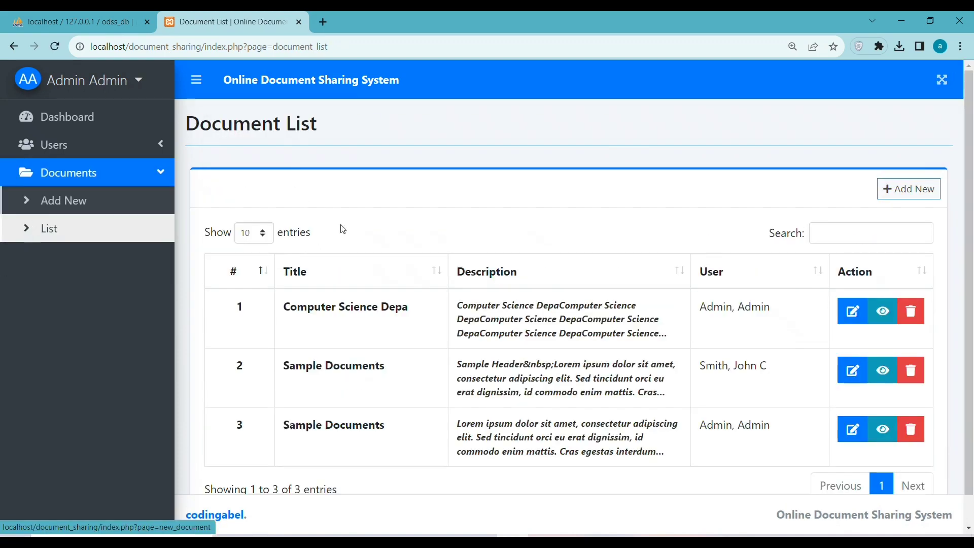
Inspect the Computer Science Depa edit form, then go back to the Document List
click(848, 310)
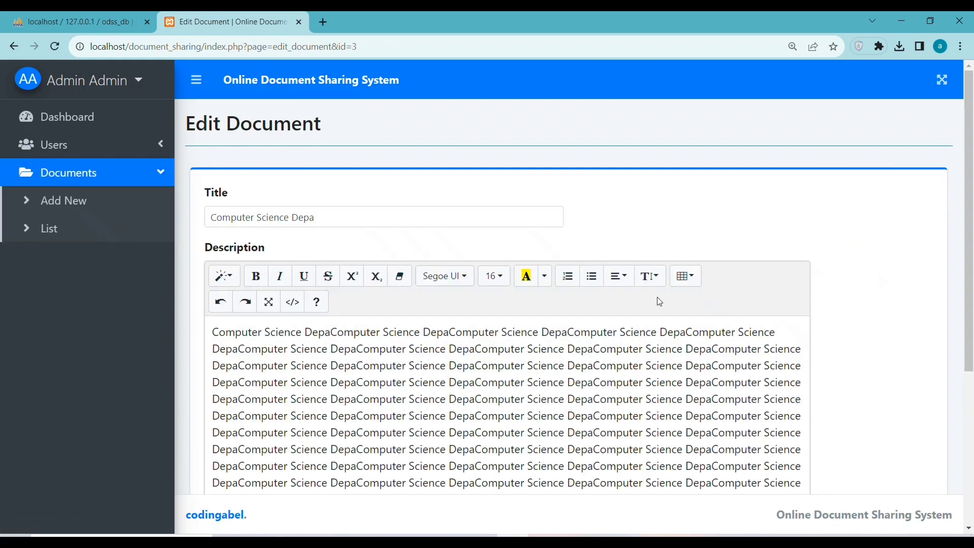
scroll(660, 302, down, 5)
scroll(493, 355, up, 5)
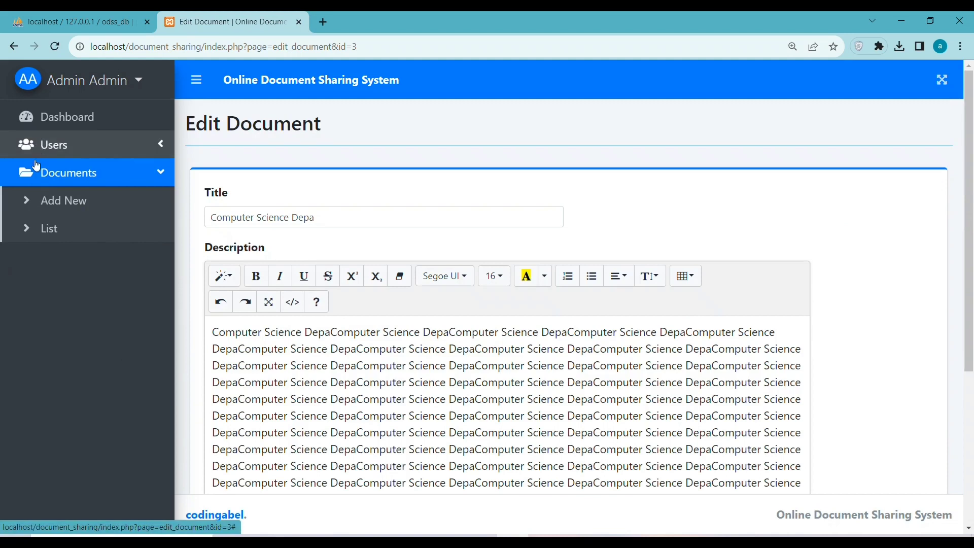
click(46, 227)
scroll(812, 289, down, 1)
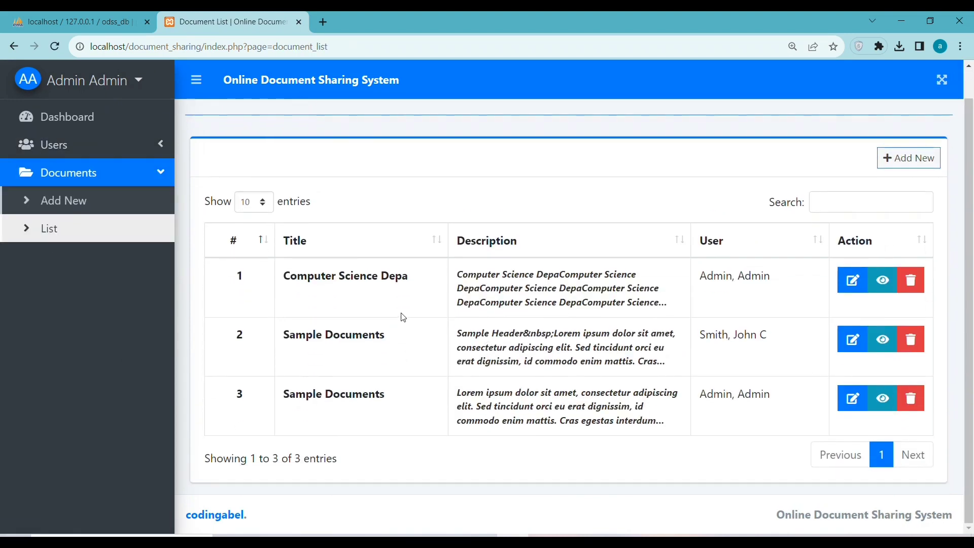
Set the admin account's middle name to 2, save it, and return to the Dashboard
click(104, 84)
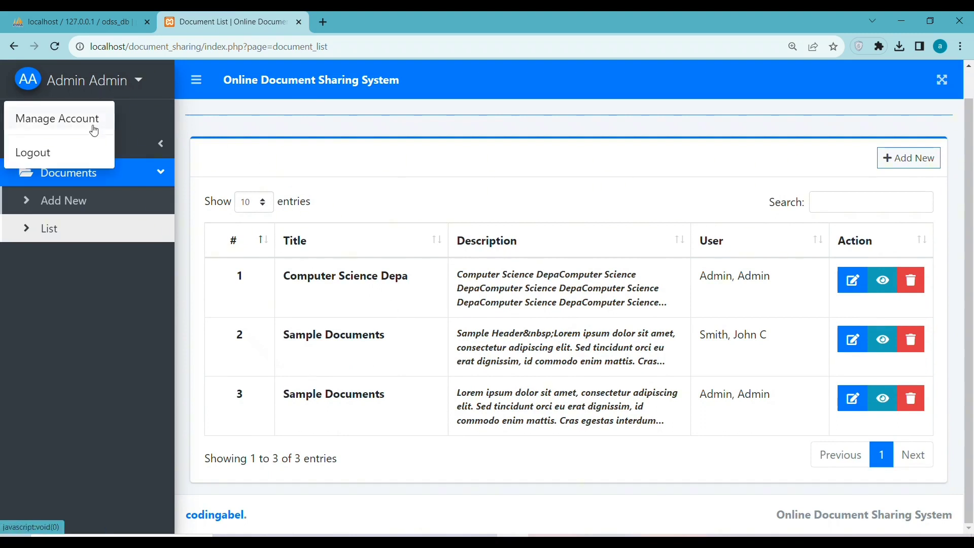
click(81, 118)
click(400, 226)
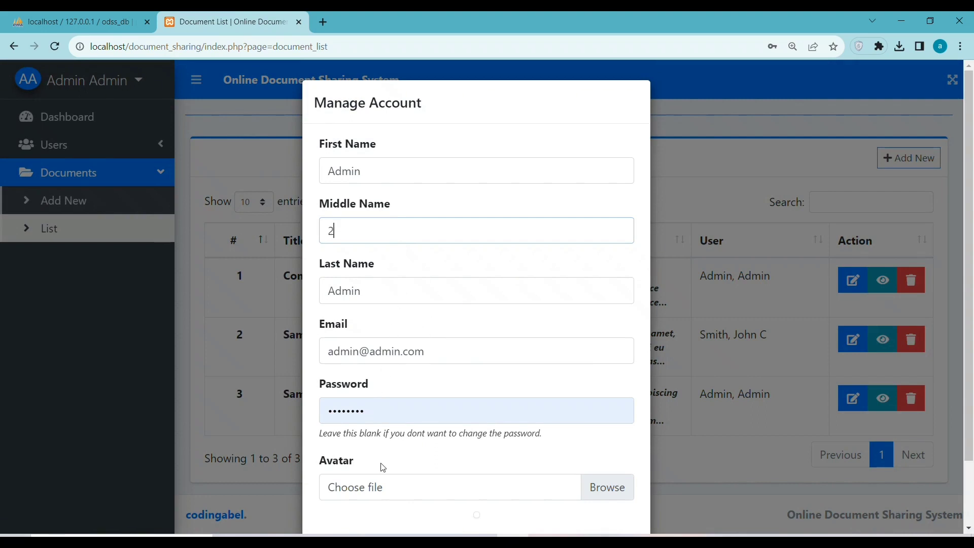
scroll(383, 468, down, 2)
click(561, 501)
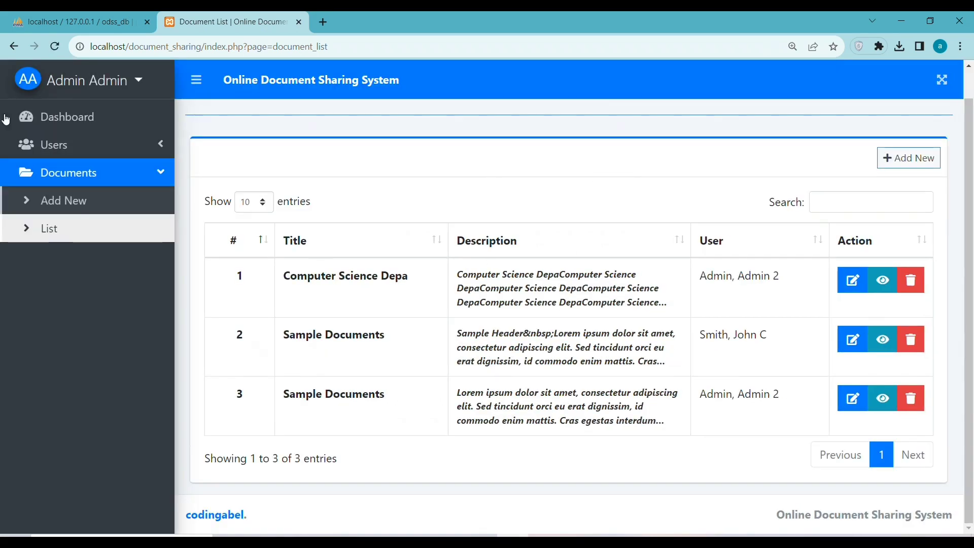
click(50, 114)
click(75, 88)
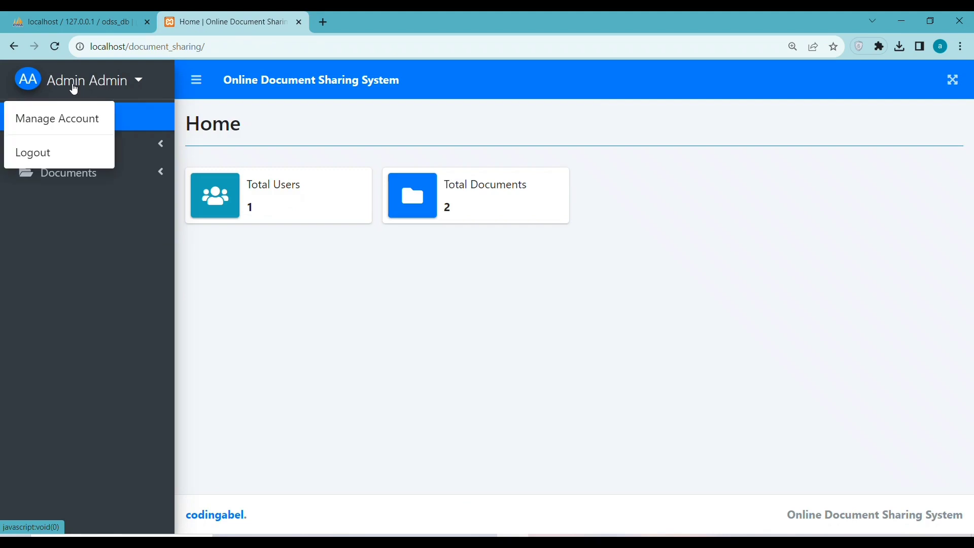
Log back in as the second admin, review the user list, and open a new document form
click(64, 154)
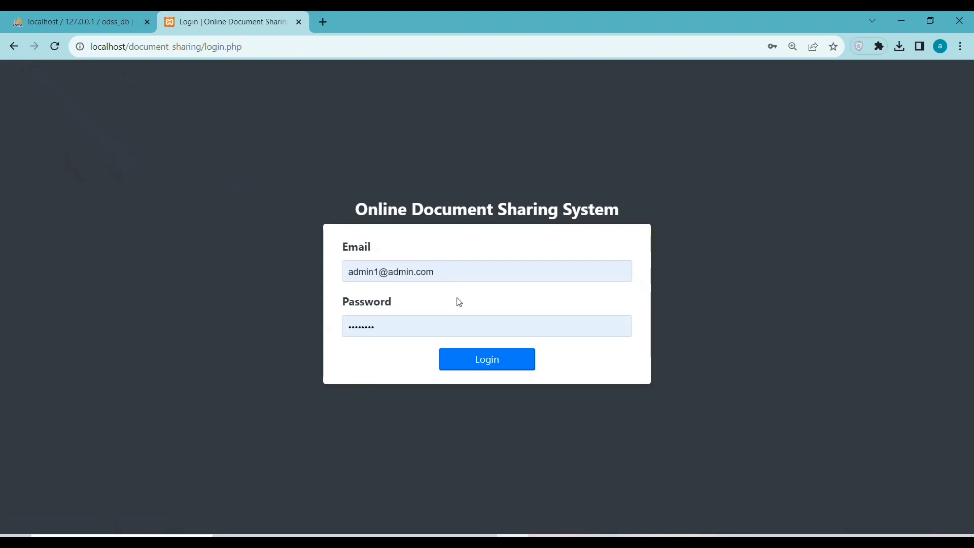
click(472, 360)
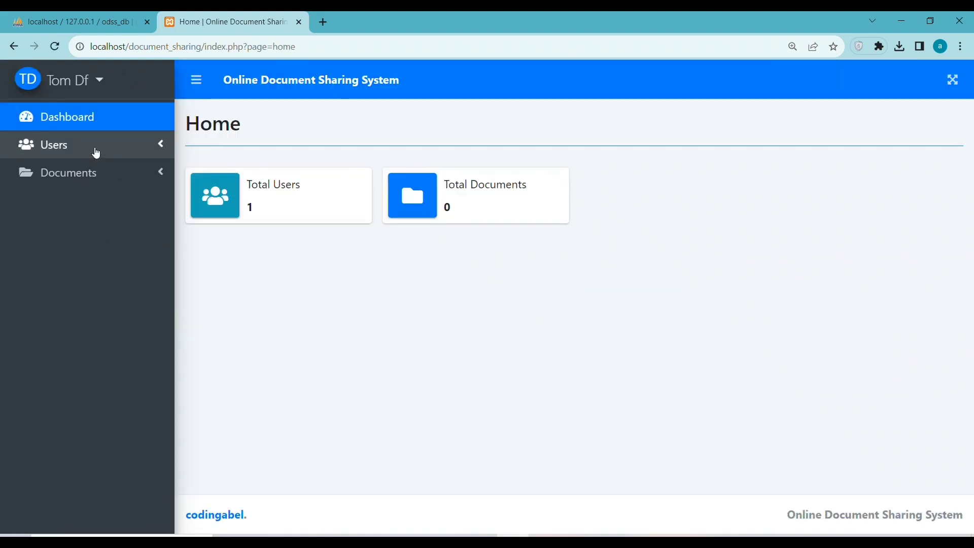
click(96, 152)
click(91, 227)
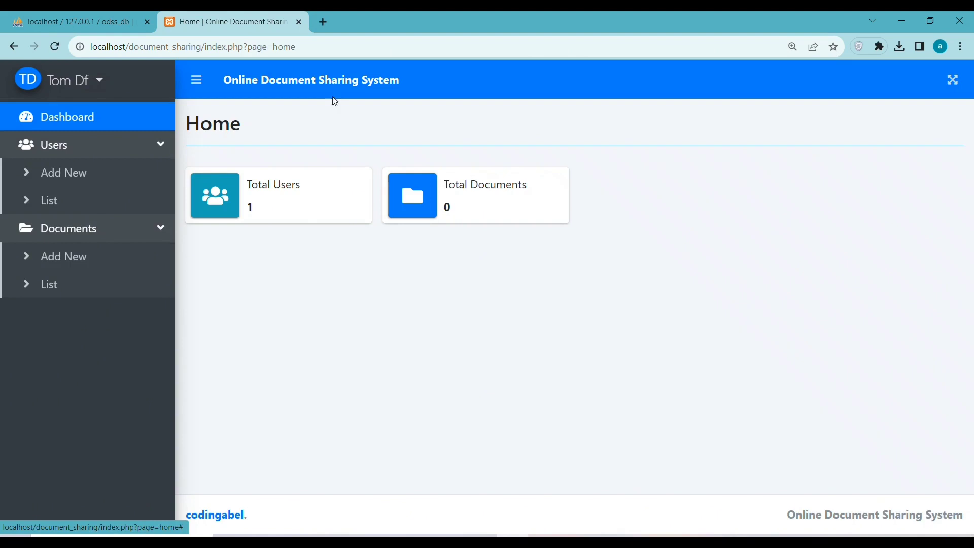
click(53, 199)
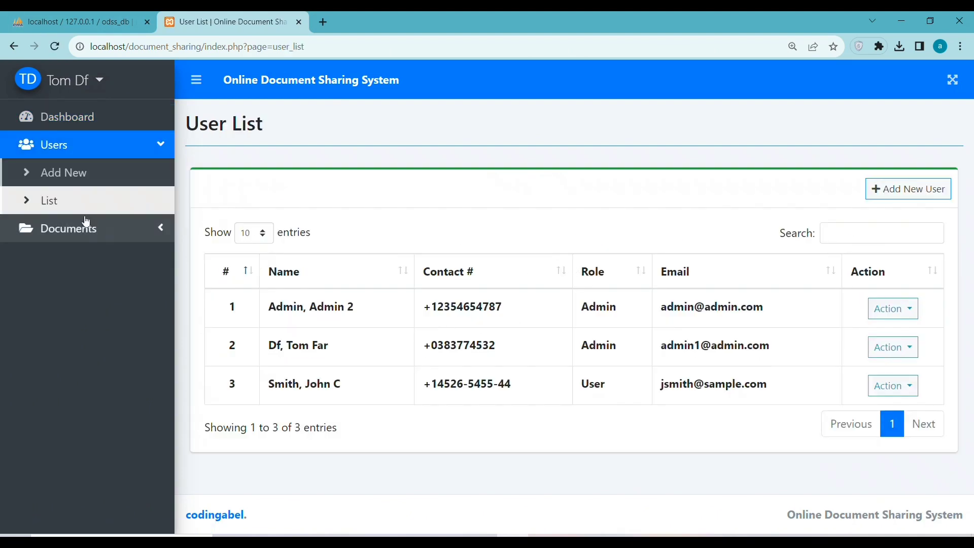
click(62, 236)
click(71, 257)
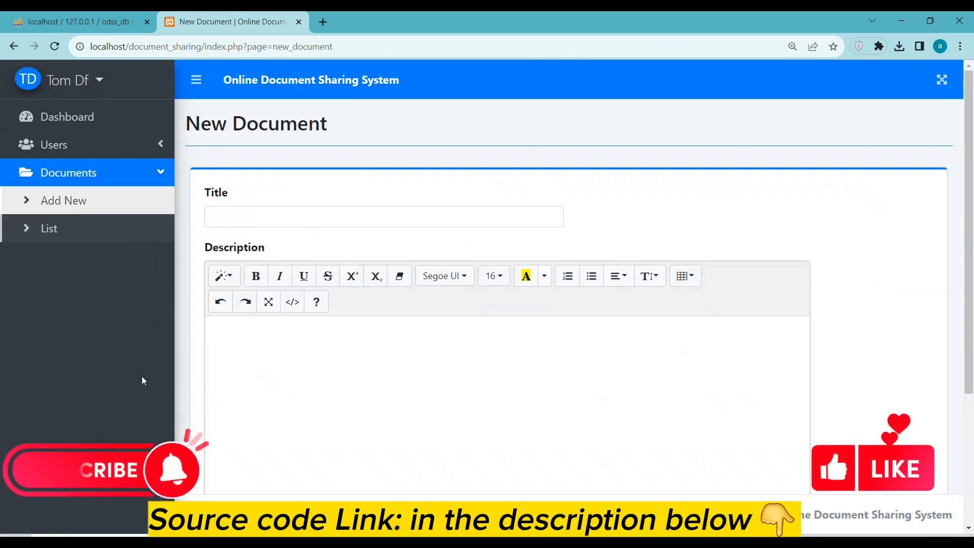
Append 12 to the second admin's first name in Manage Account and save
scroll(345, 273, down, 3)
scroll(328, 282, up, 3)
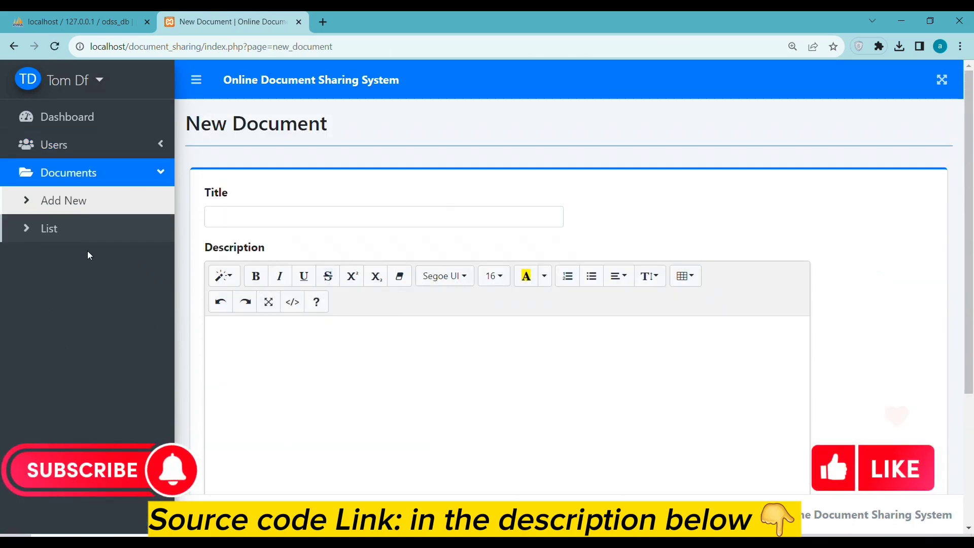
click(90, 223)
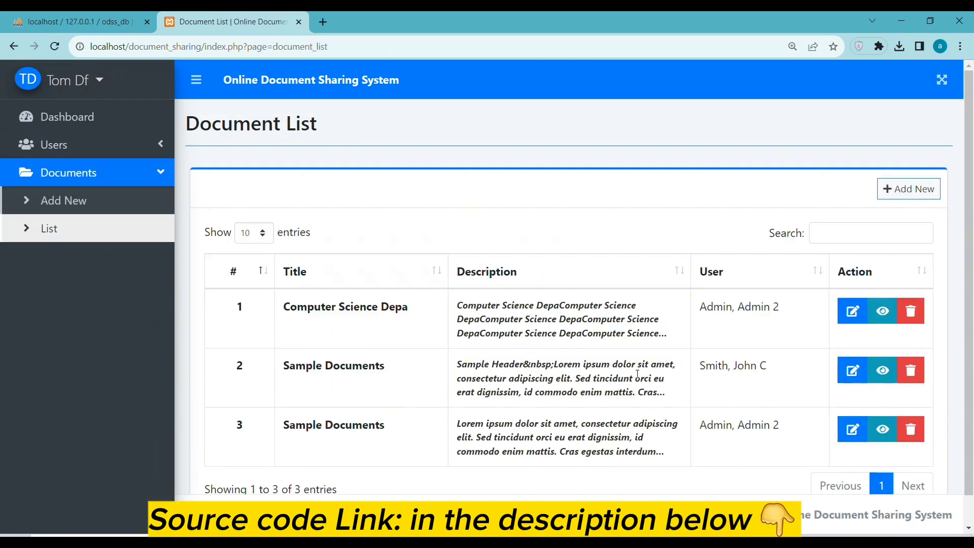
click(93, 83)
click(80, 115)
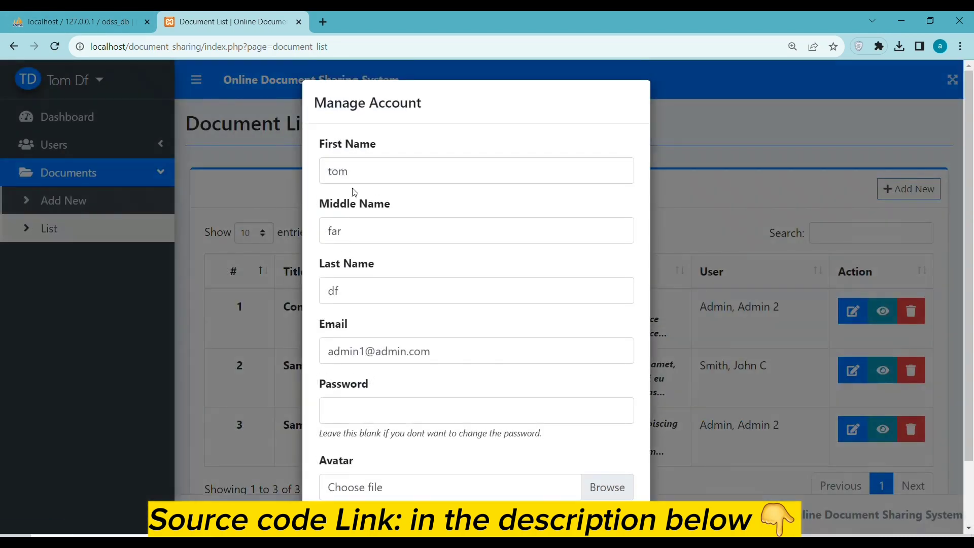
click(375, 170)
text(12)
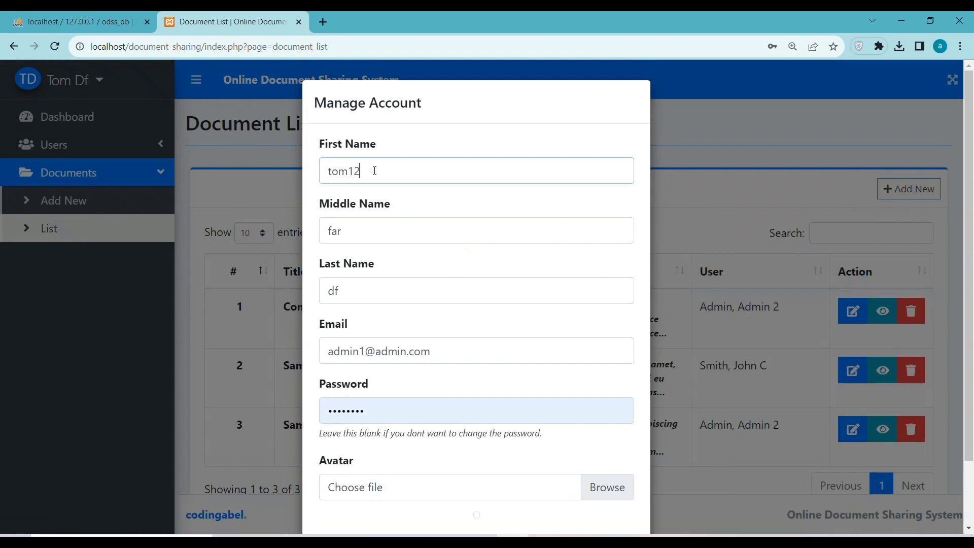
scroll(422, 229, down, 2)
click(561, 490)
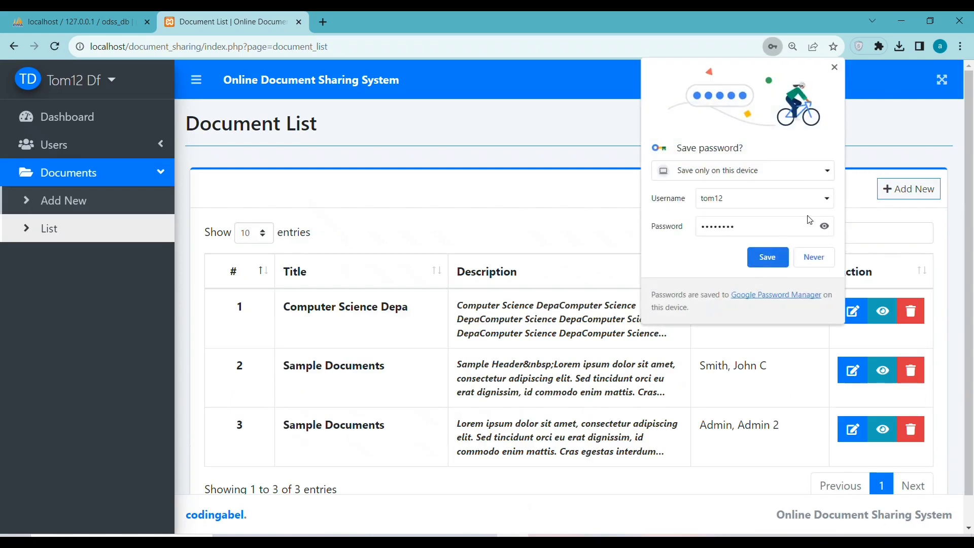
Accept the browser's save-password prompt, then return to the document list tab
click(825, 227)
click(767, 257)
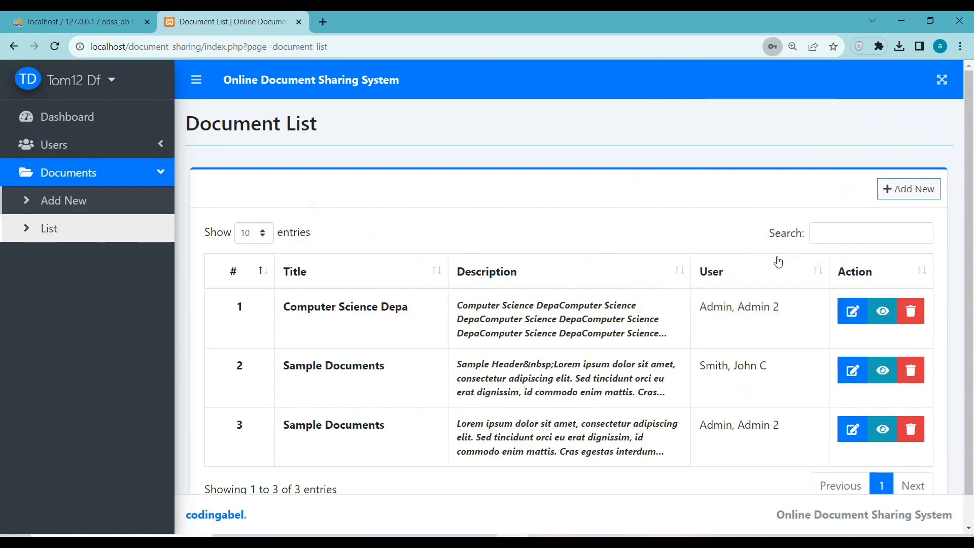
click(82, 22)
click(254, 12)
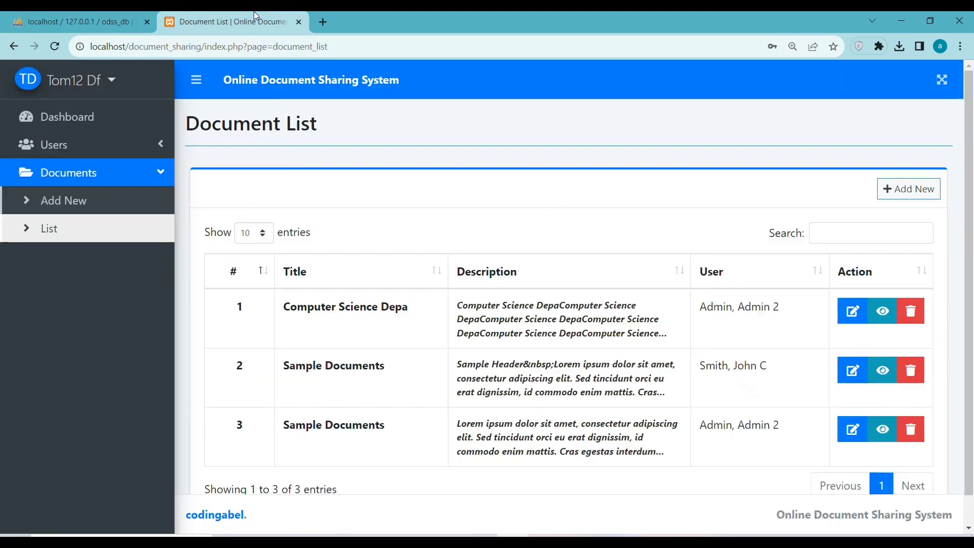